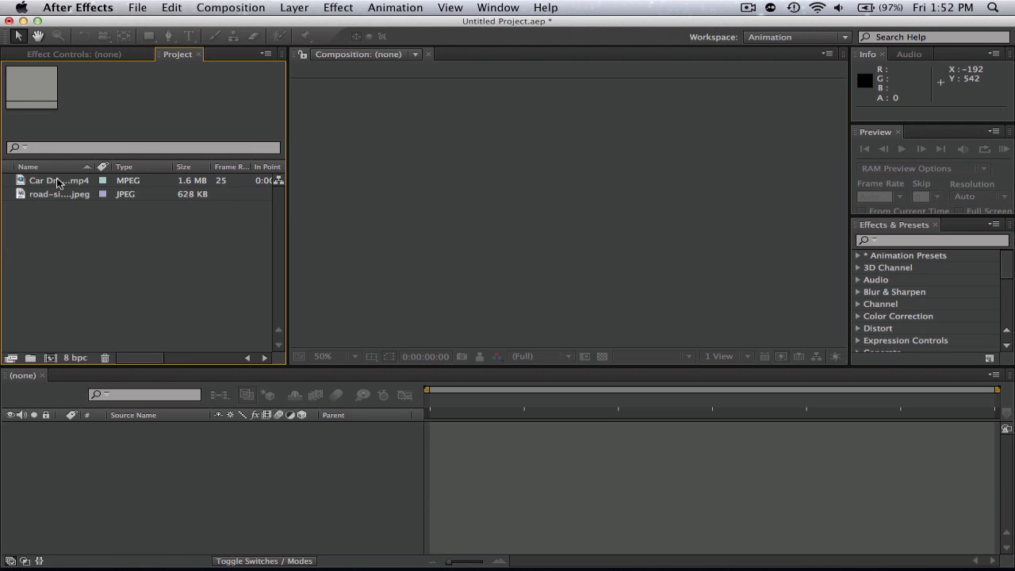
Create a composition from the roadside photo, scrub its timeline, and add the car clip
left_click_drag(65, 195, 51, 361)
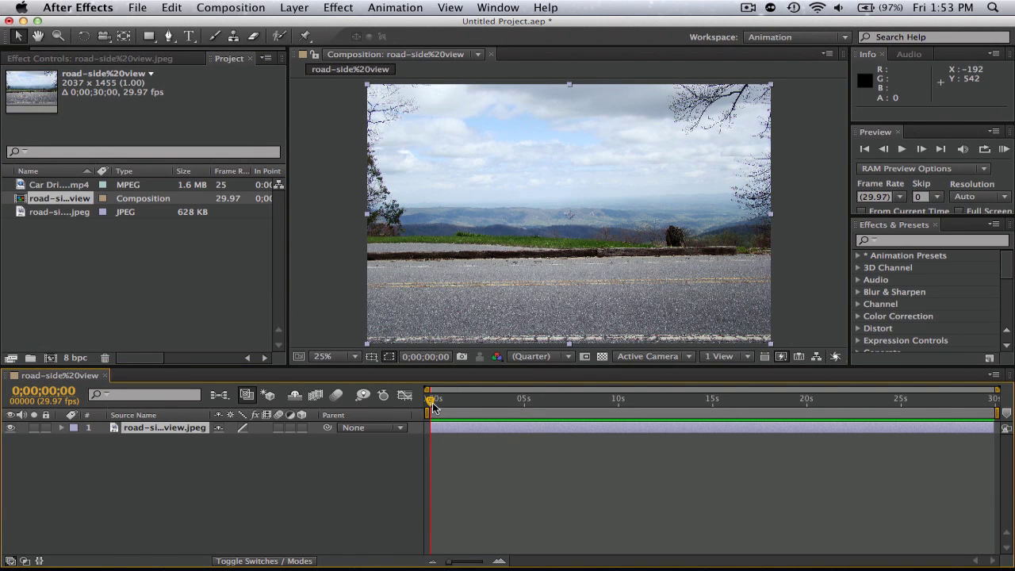
left_click_drag(433, 407, 323, 435)
left_click_drag(77, 188, 184, 429)
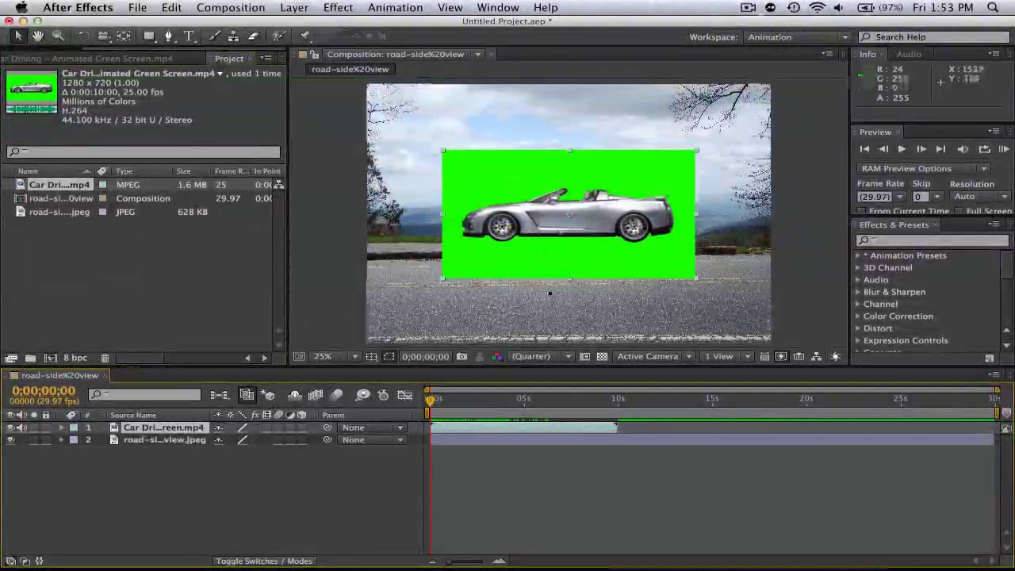
Play and scrub the car clip over the roadside photo, then run a RAM preview
key("space")
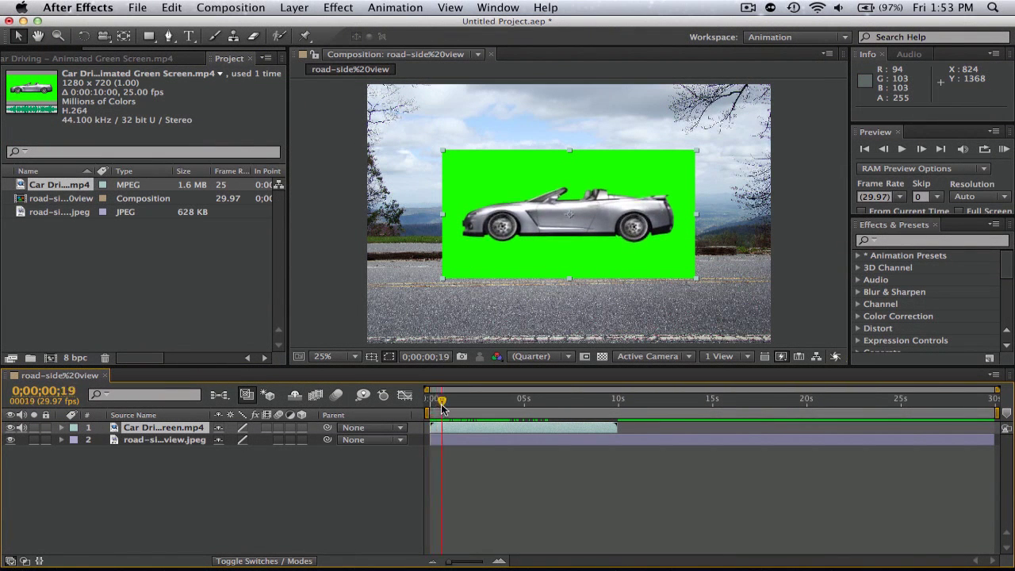
key("space")
mouse_move(428, 401)
left_mouse_down()
mouse_move(472, 404)
mouse_move(442, 405)
left_mouse_up()
left_click_drag(442, 406, 456, 414)
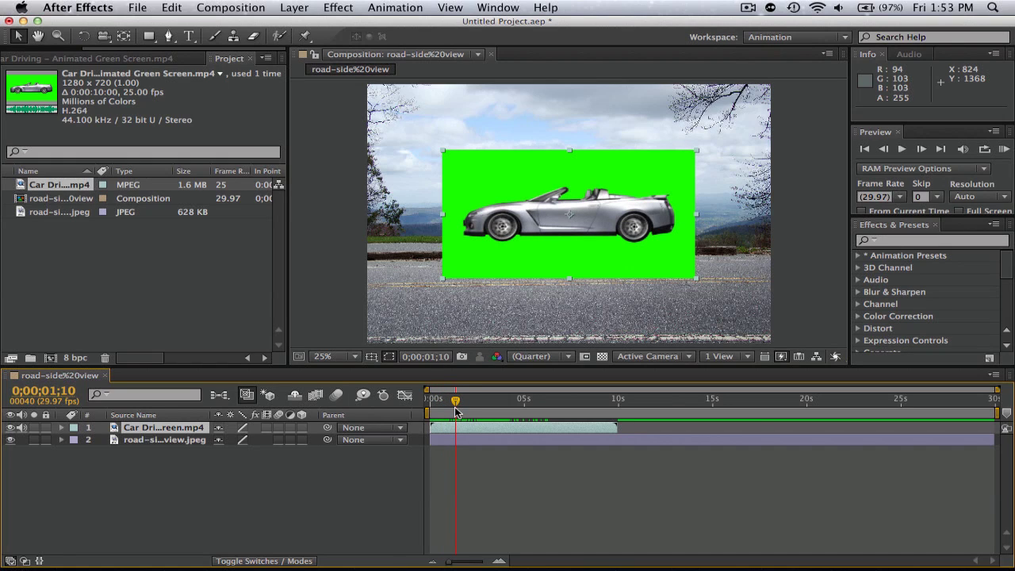
left_click_drag(456, 411, 552, 413)
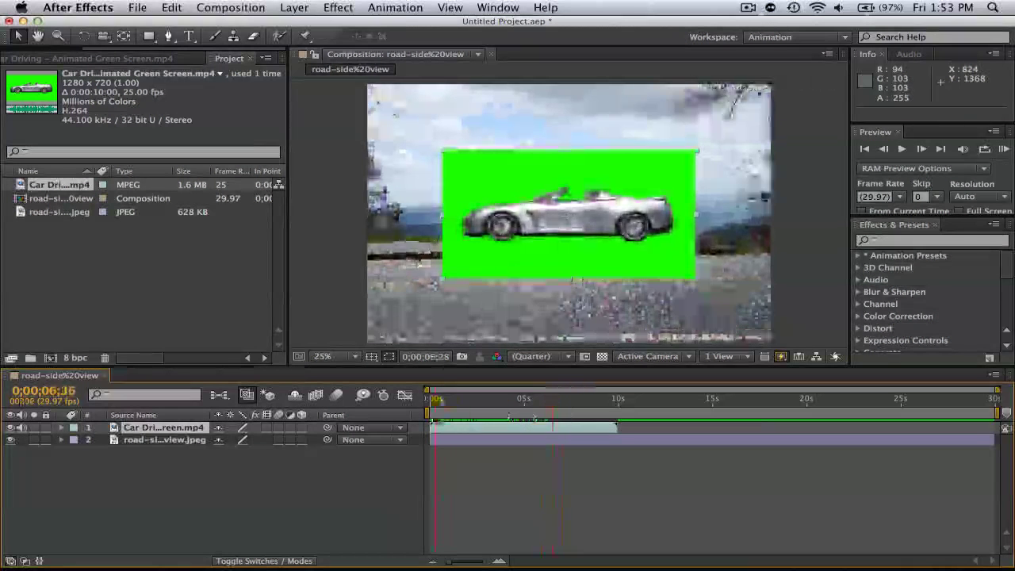
key("KP_0")
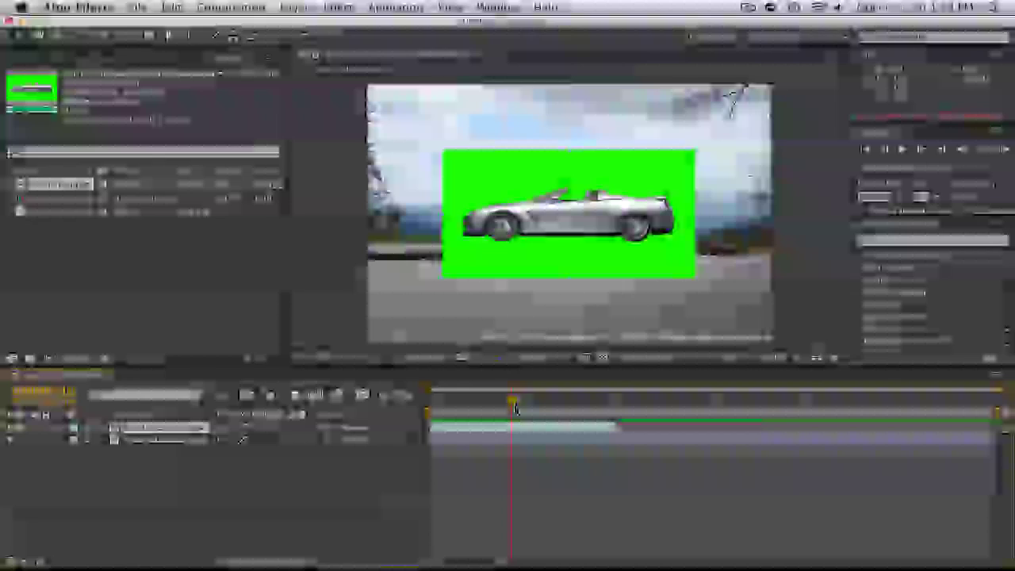
key("space")
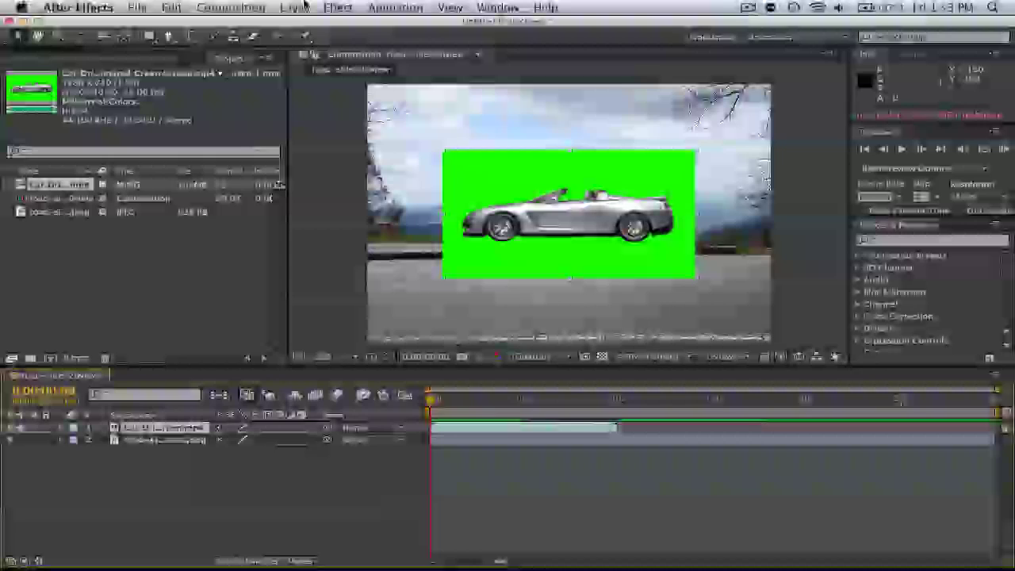
Apply Keylight 1.2 to the car clip and sample the green background as Screen Colour
left_click(347, 6)
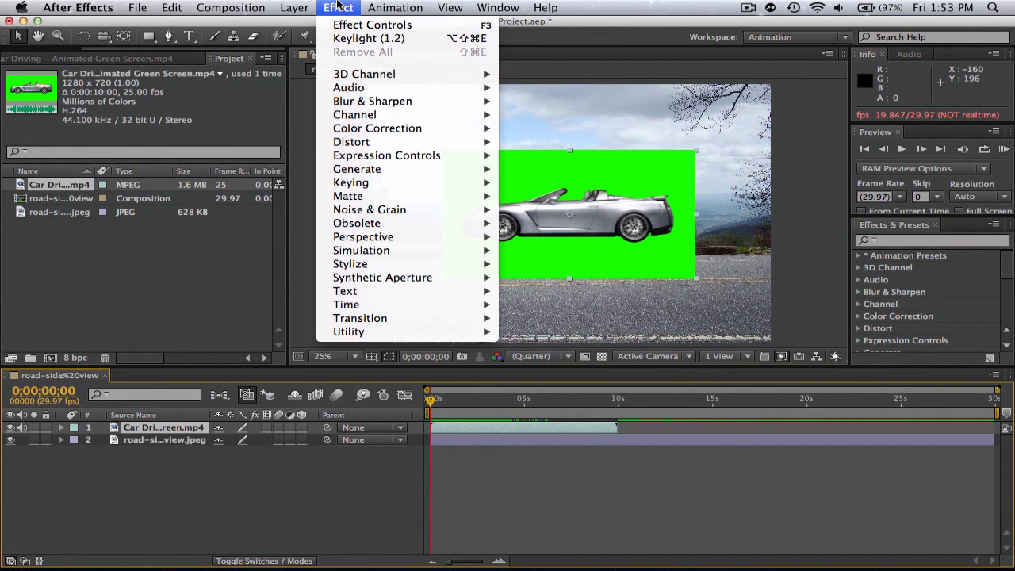
mouse_move(377, 186)
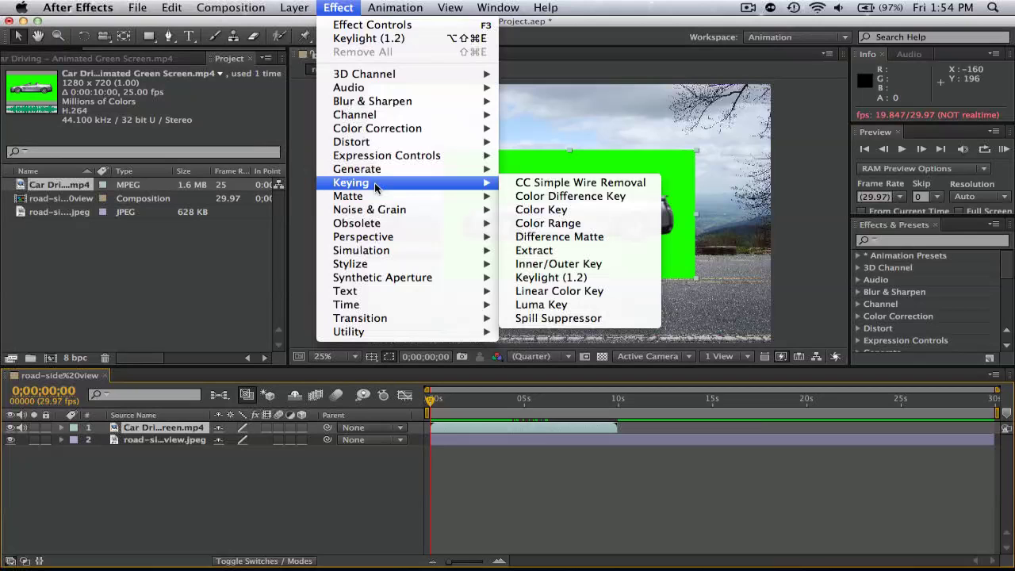
left_click(576, 287)
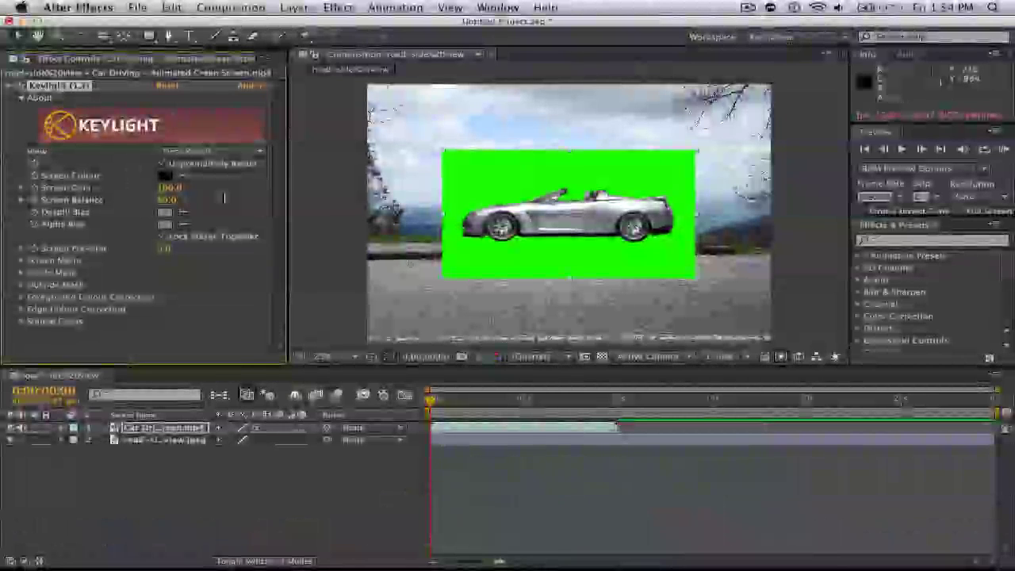
left_click(190, 172)
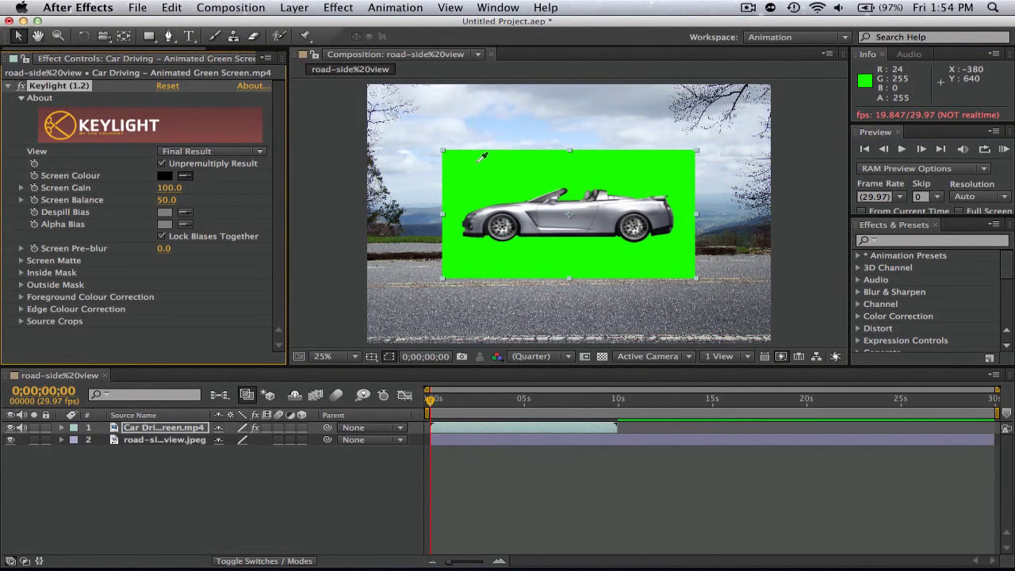
left_click(515, 176)
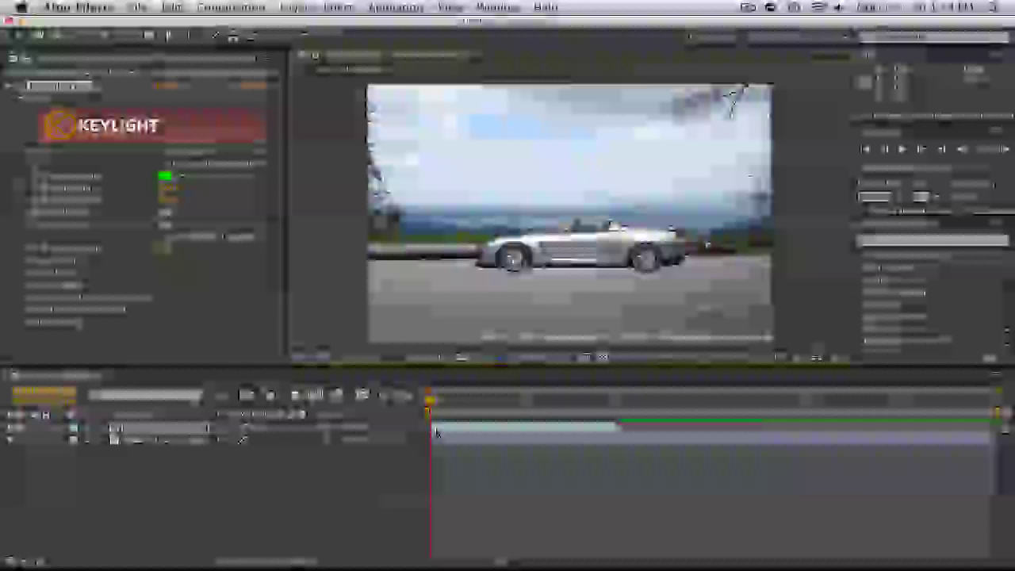
left_click_drag(439, 405, 460, 408)
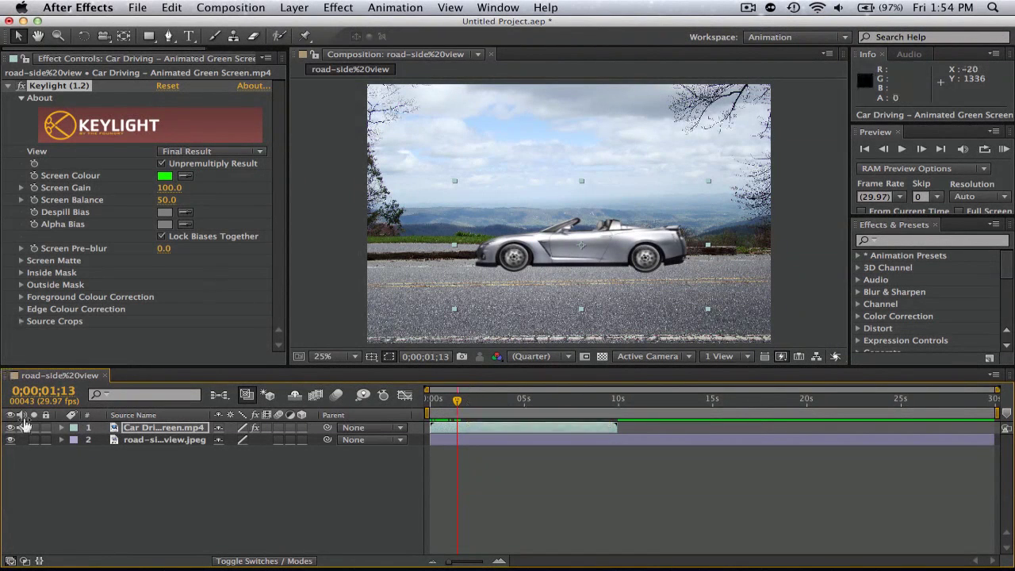
Hide the roadside photo, zoom in on the car, and raise Keylight Screen Gain to 111
left_click(11, 441)
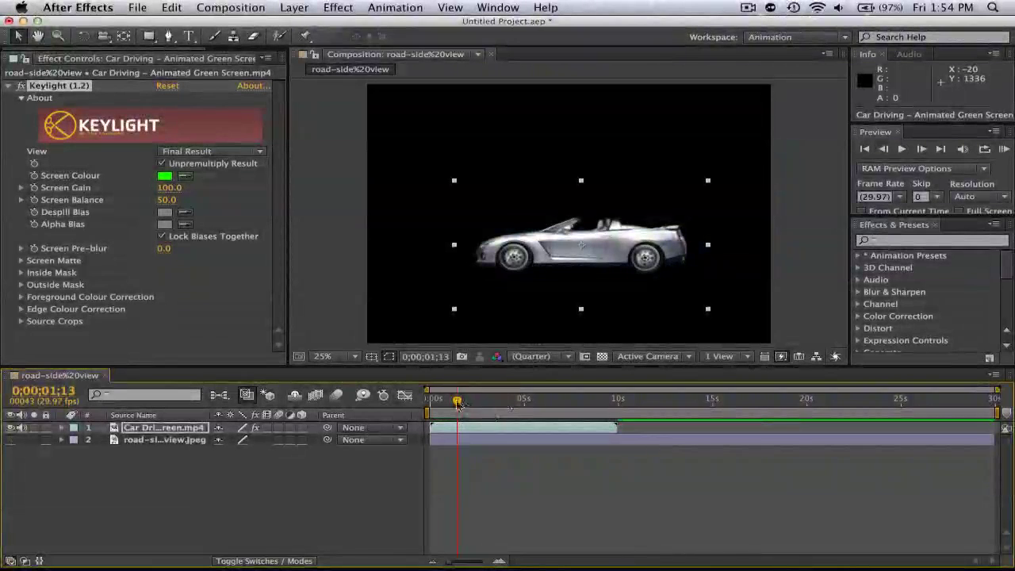
left_click_drag(458, 403, 473, 403)
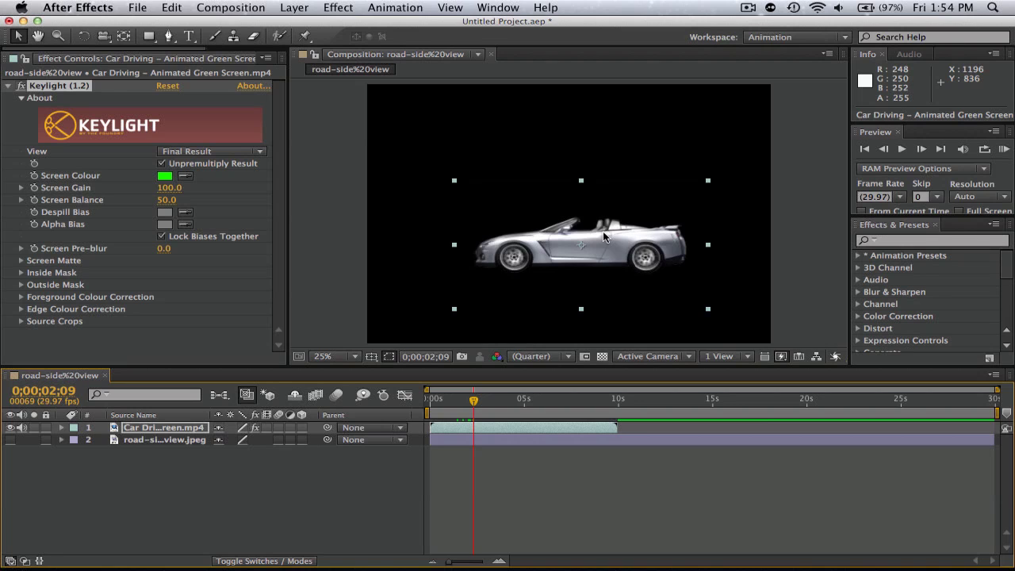
key("period")
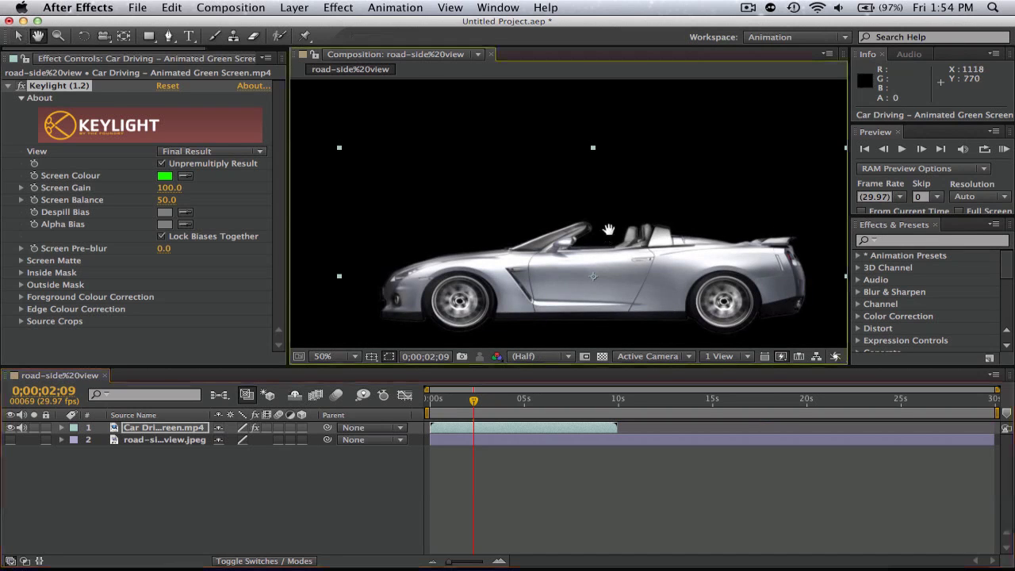
left_click_drag(605, 235, 610, 132)
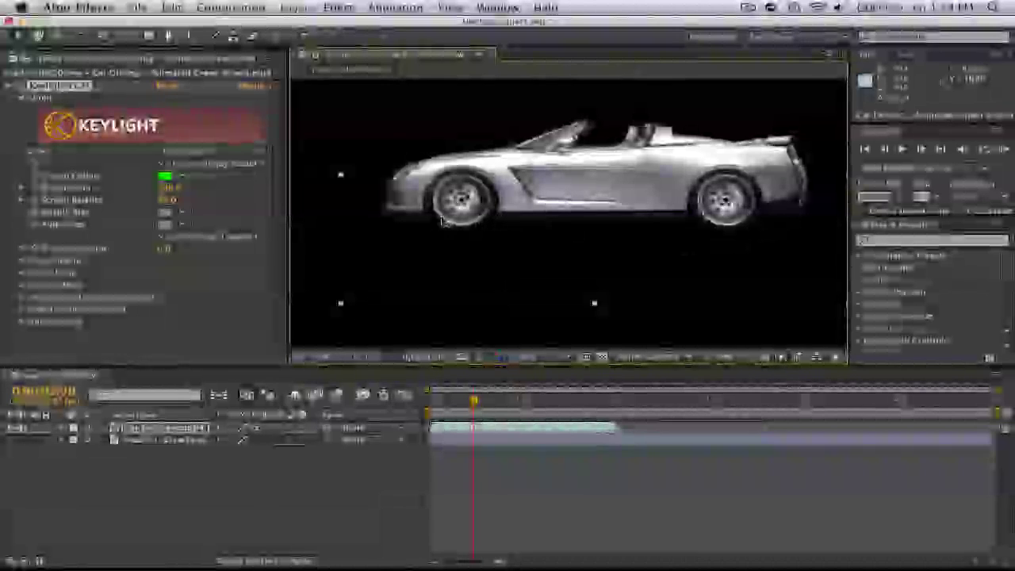
left_click(169, 188)
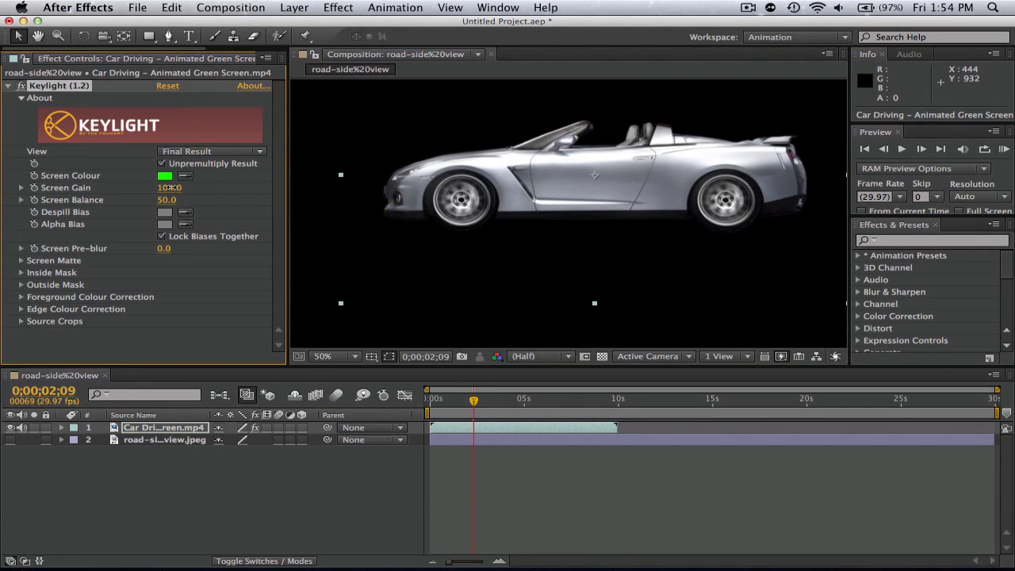
left_click_drag(167, 187, 171, 187)
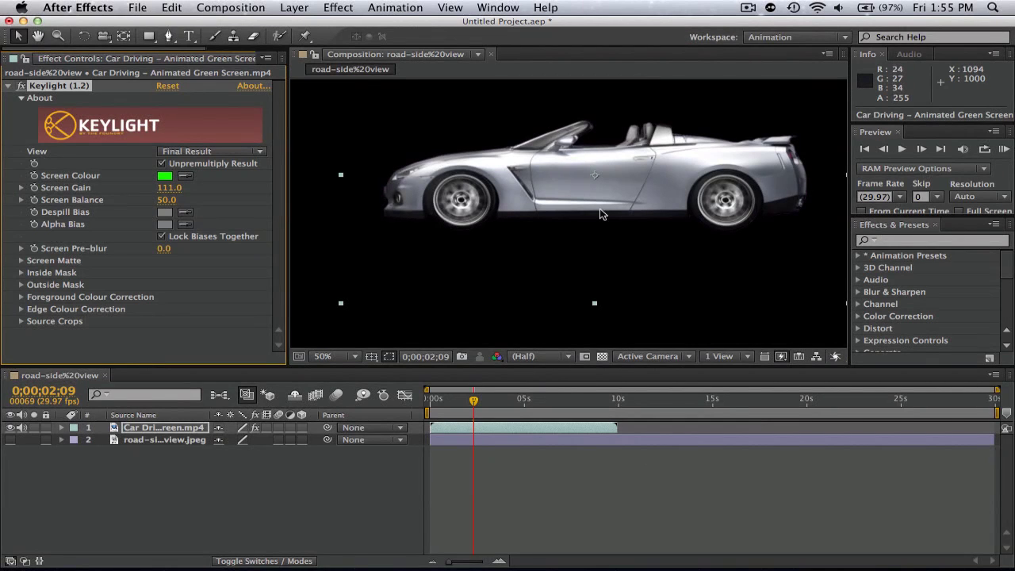
Zoom back out, collapse Keylight, and make the roadside photo visible again
key("comma")
key("h")
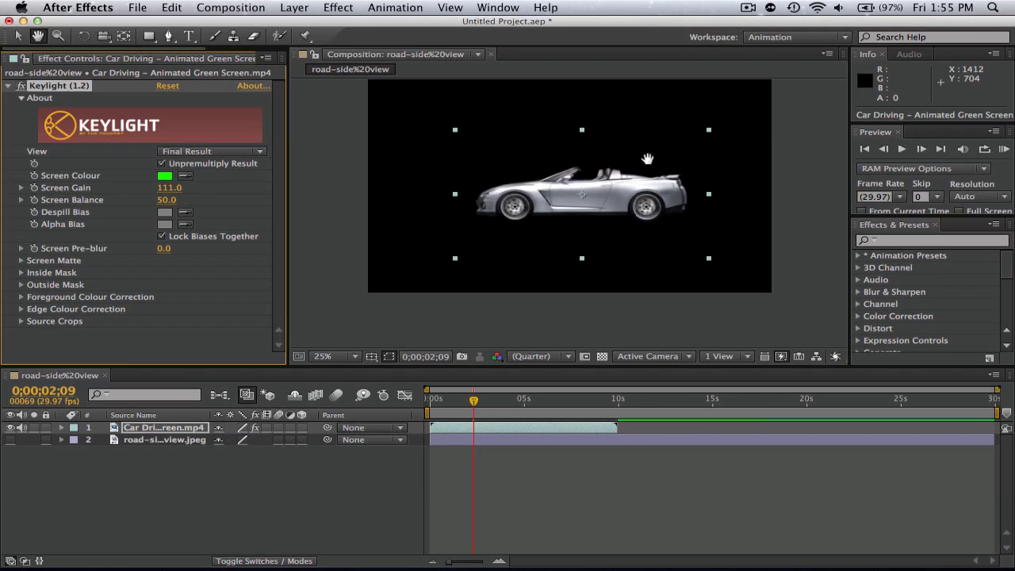
left_click_drag(647, 158, 652, 219)
key("g")
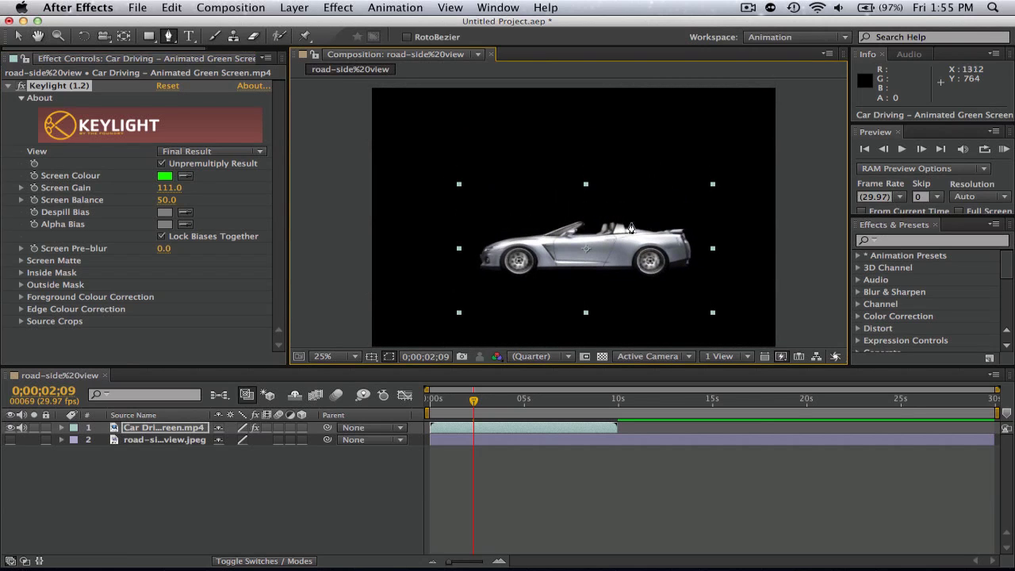
key("v")
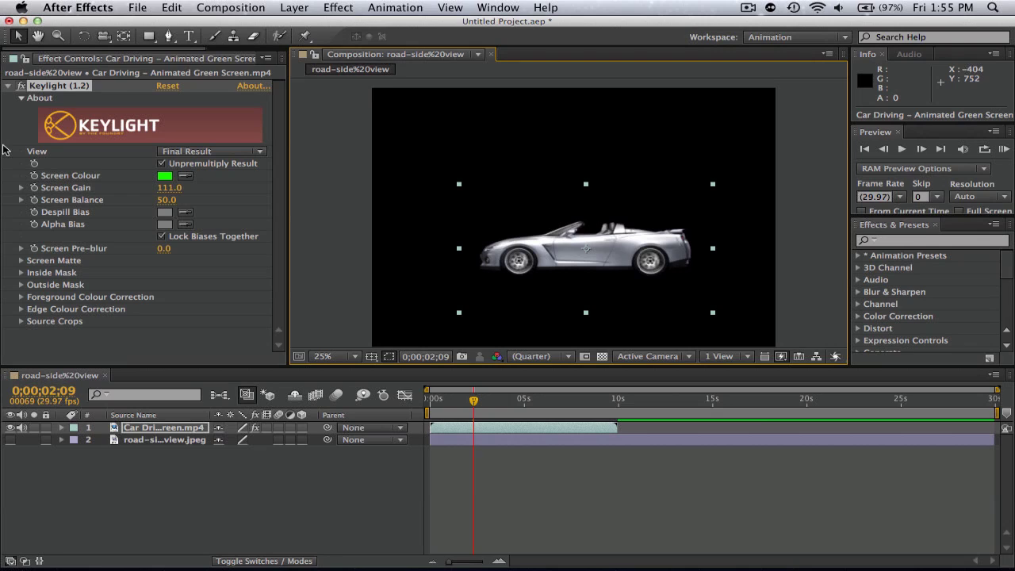
left_click(8, 86)
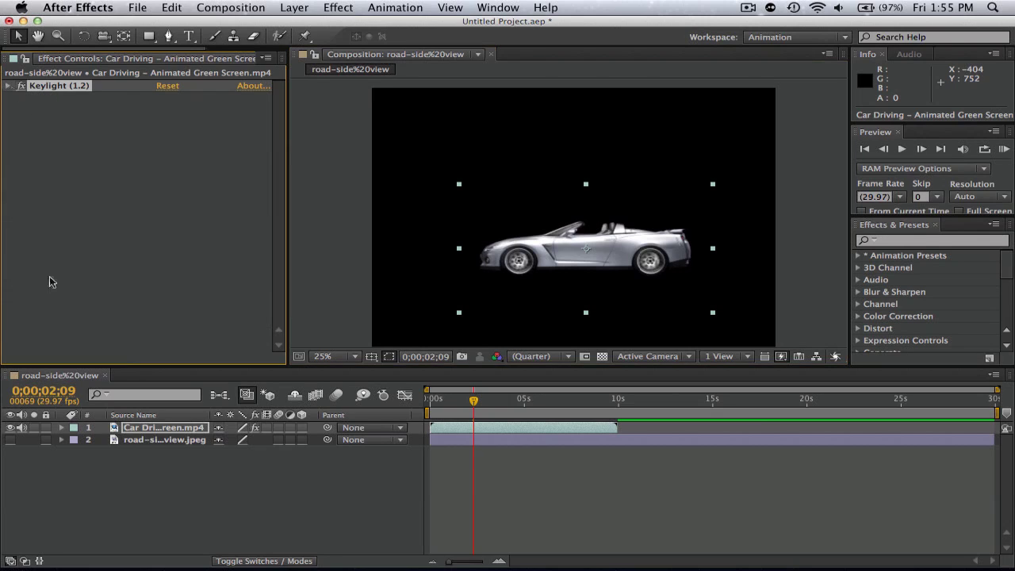
left_click(10, 440)
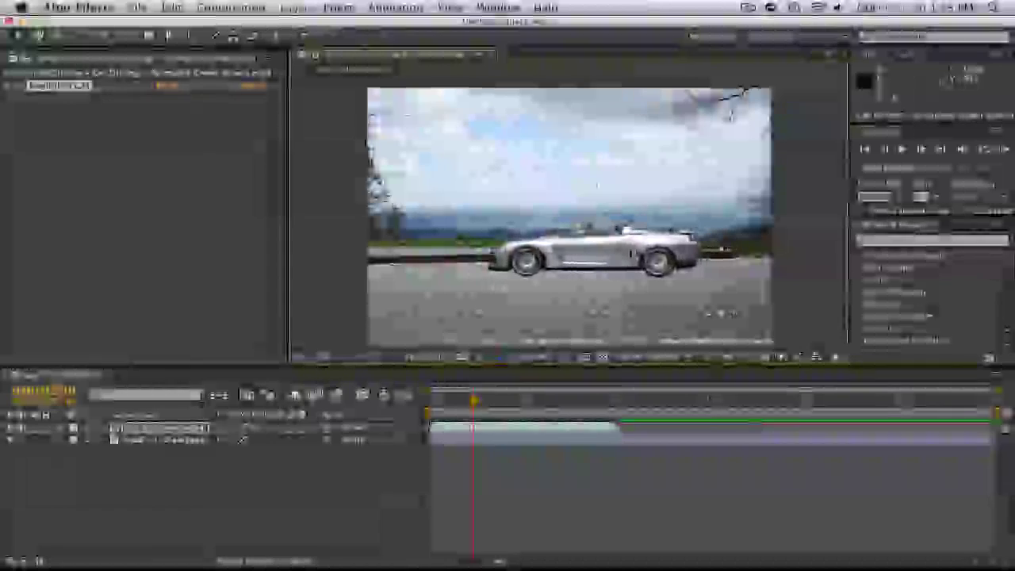
Apply Color Correction > Curves to the car layer, beneath Keylight
left_click(629, 248)
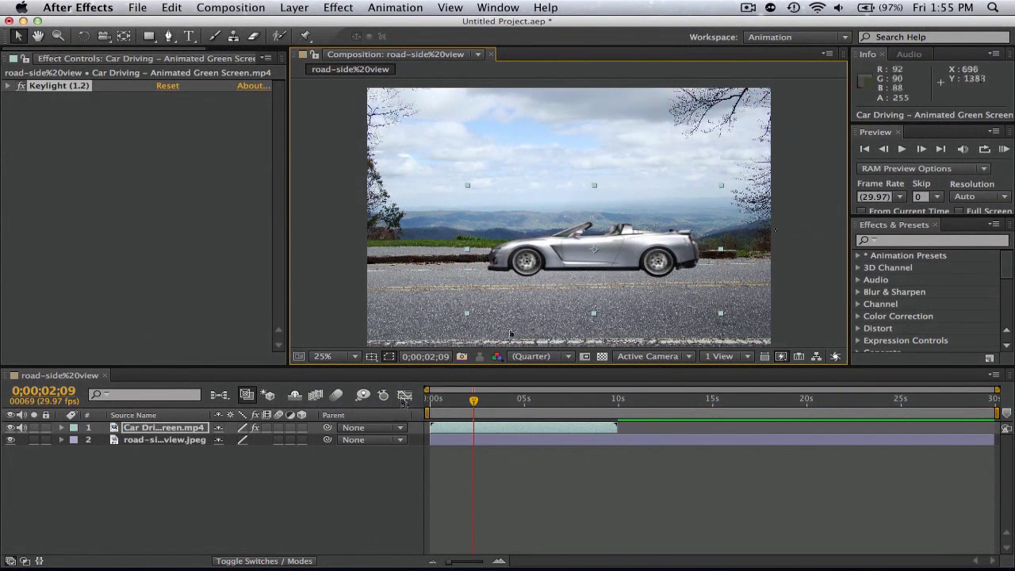
left_click(161, 433)
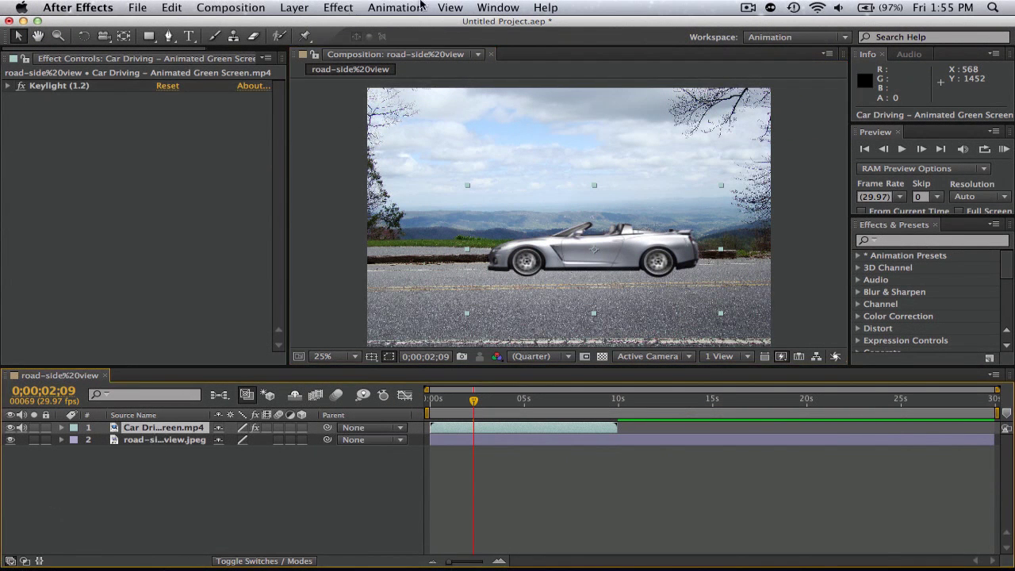
left_click(333, 7)
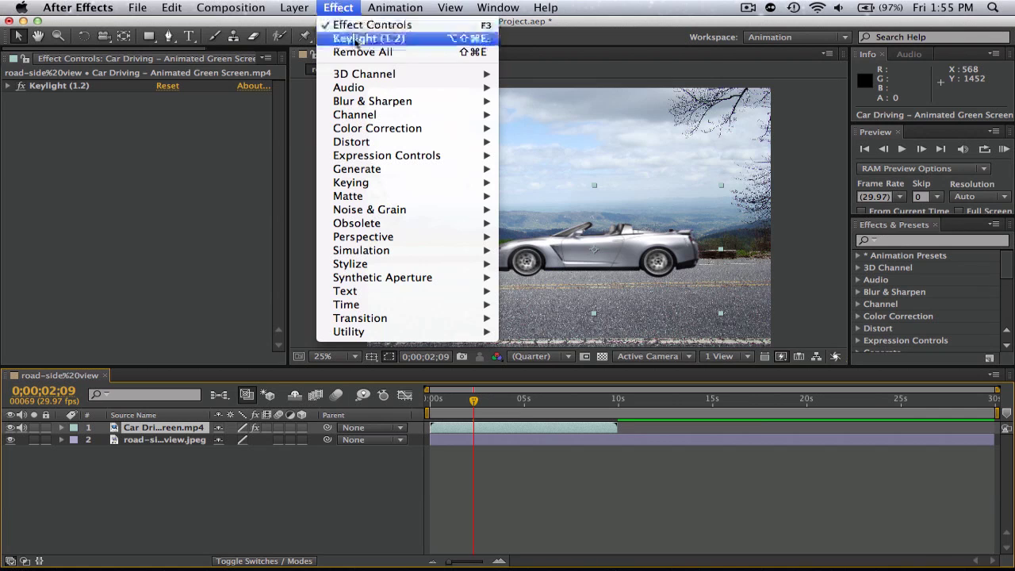
mouse_move(383, 130)
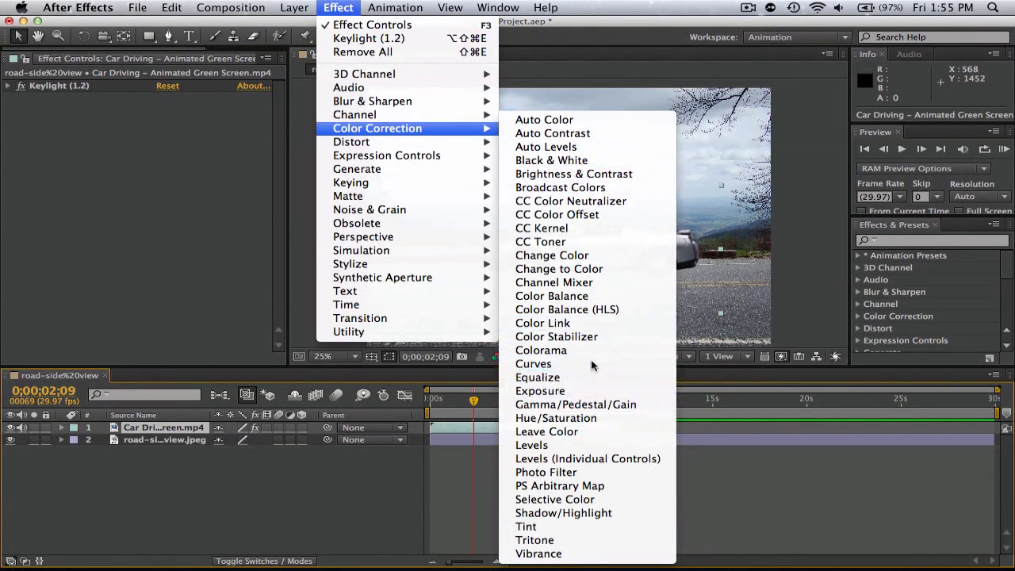
left_click(590, 364)
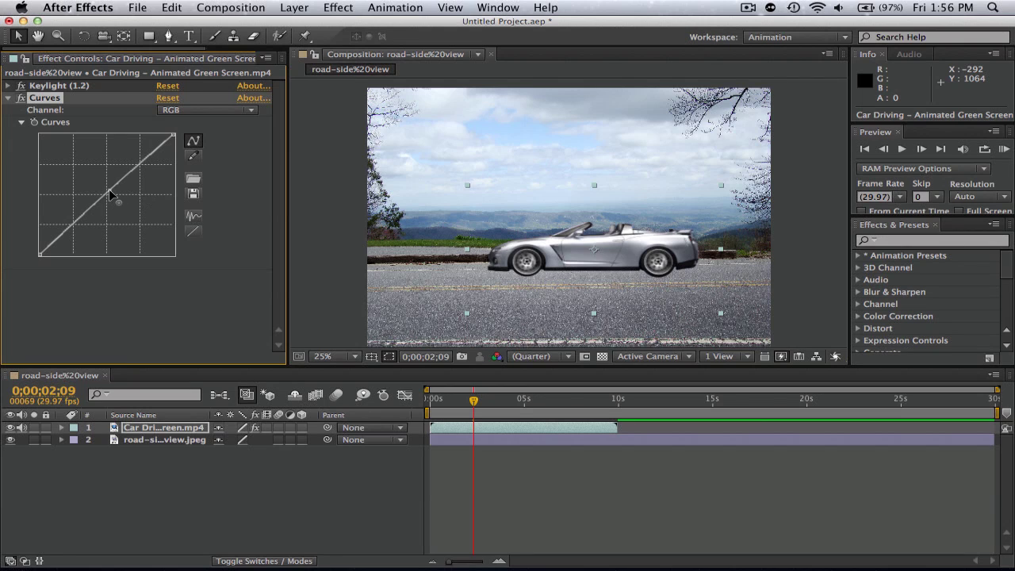
Preview the red channel and bow the Red curve upward to brighten the car
mouse_move(109, 195)
left_mouse_down()
mouse_move(119, 193)
mouse_move(109, 190)
left_mouse_up()
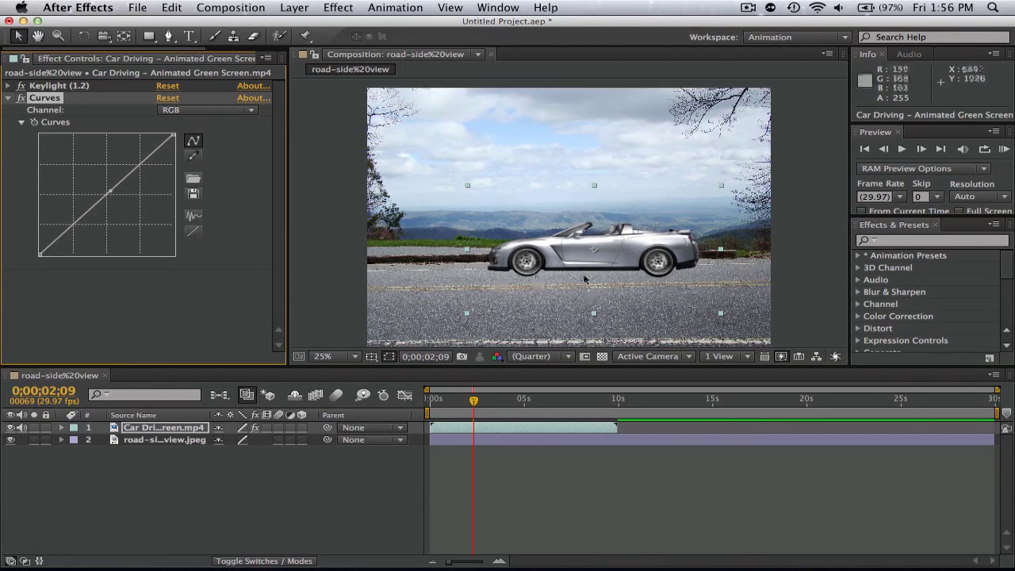
left_click(497, 358)
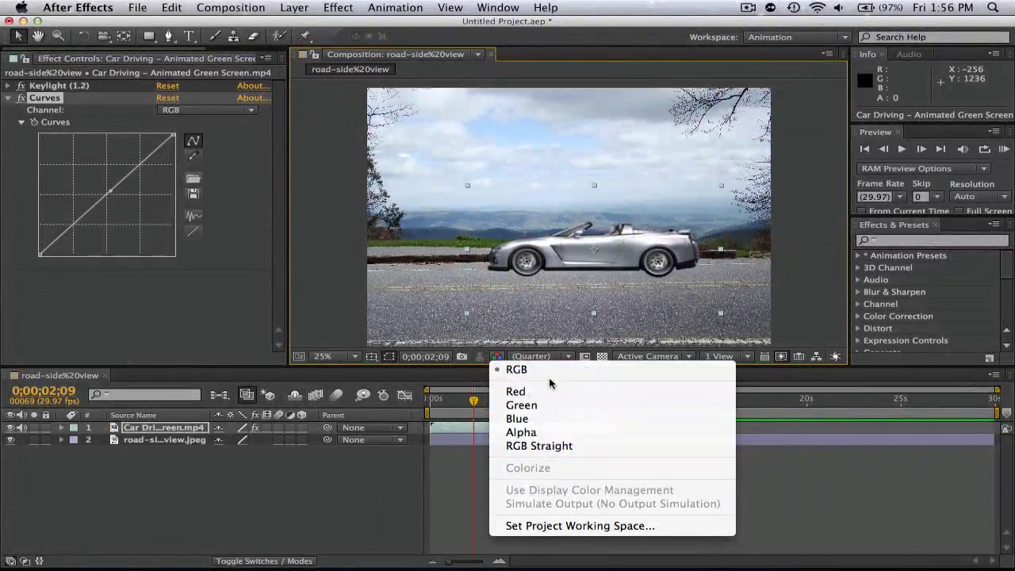
left_click(533, 395)
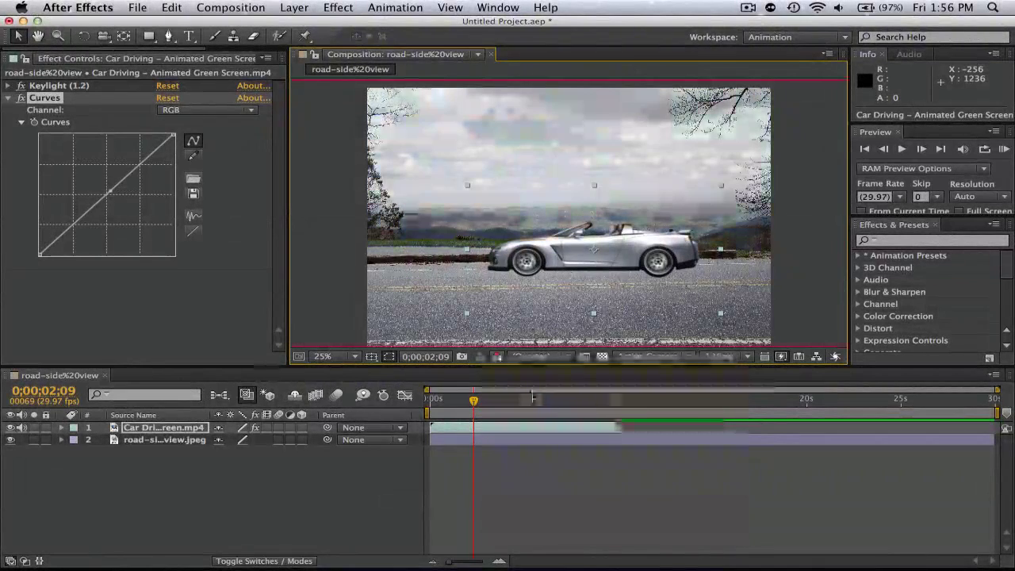
left_click(207, 112)
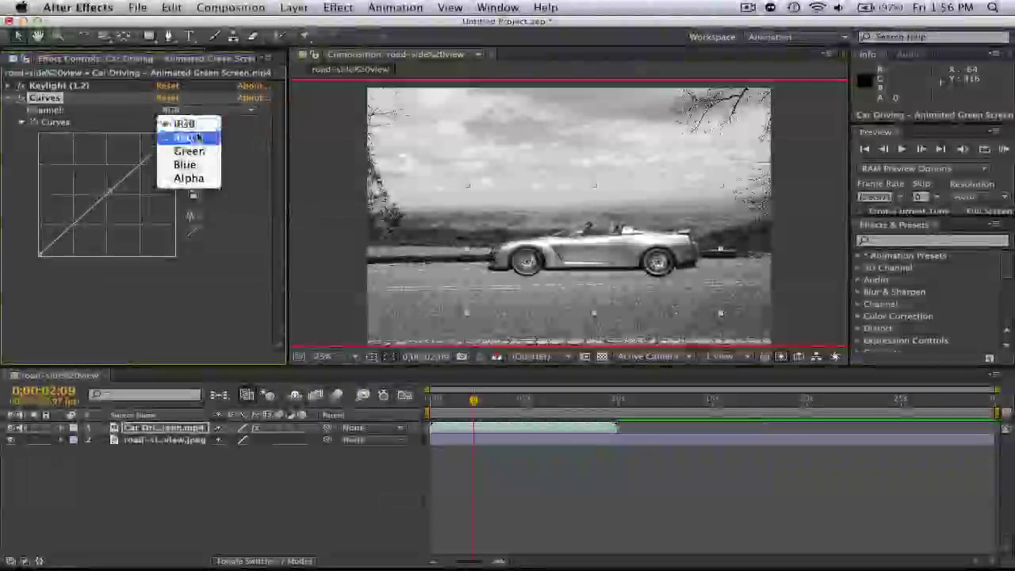
left_click(176, 136)
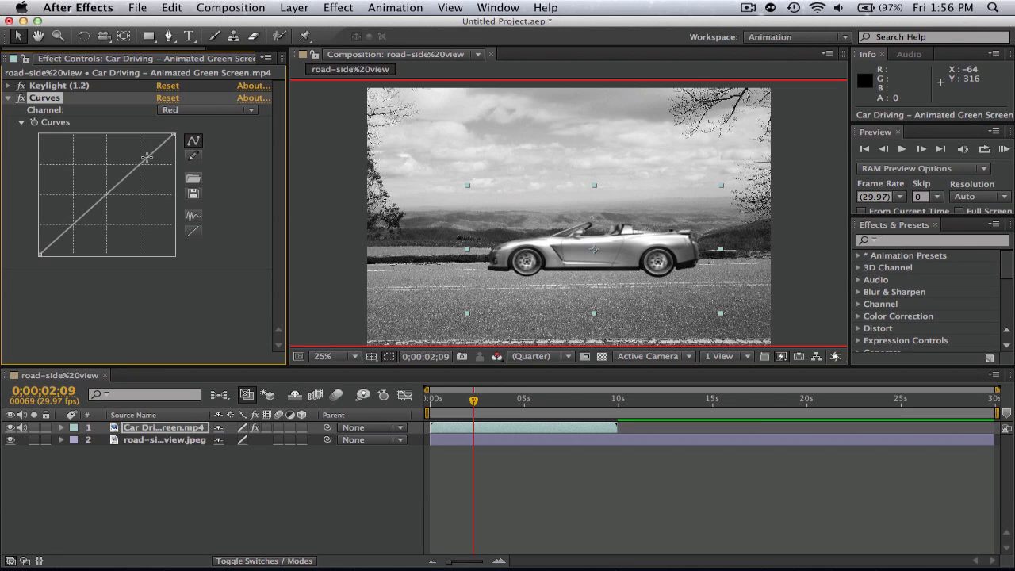
mouse_move(140, 161)
left_mouse_down()
mouse_move(122, 161)
mouse_move(134, 169)
left_mouse_up()
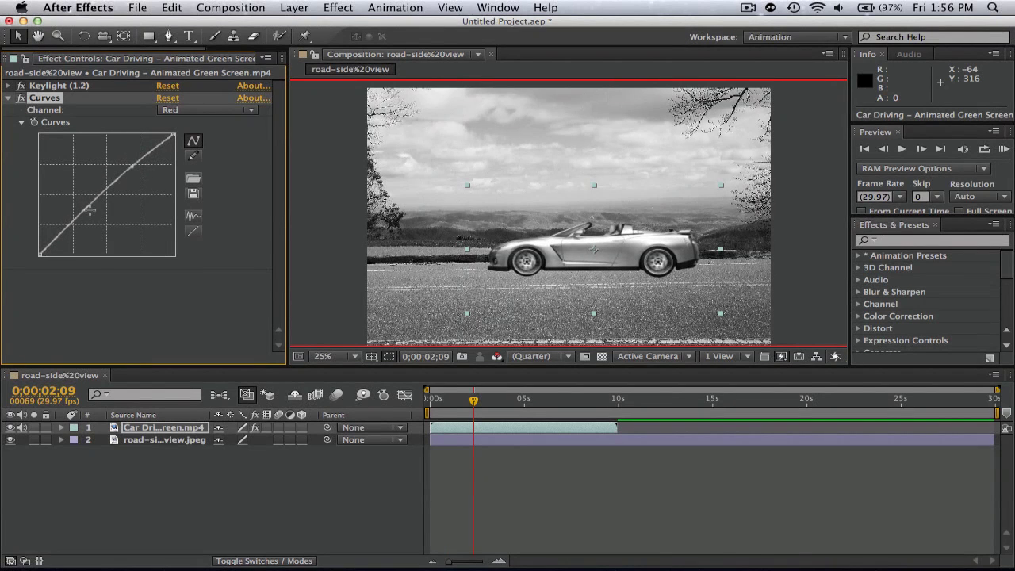
left_click_drag(88, 204, 82, 204)
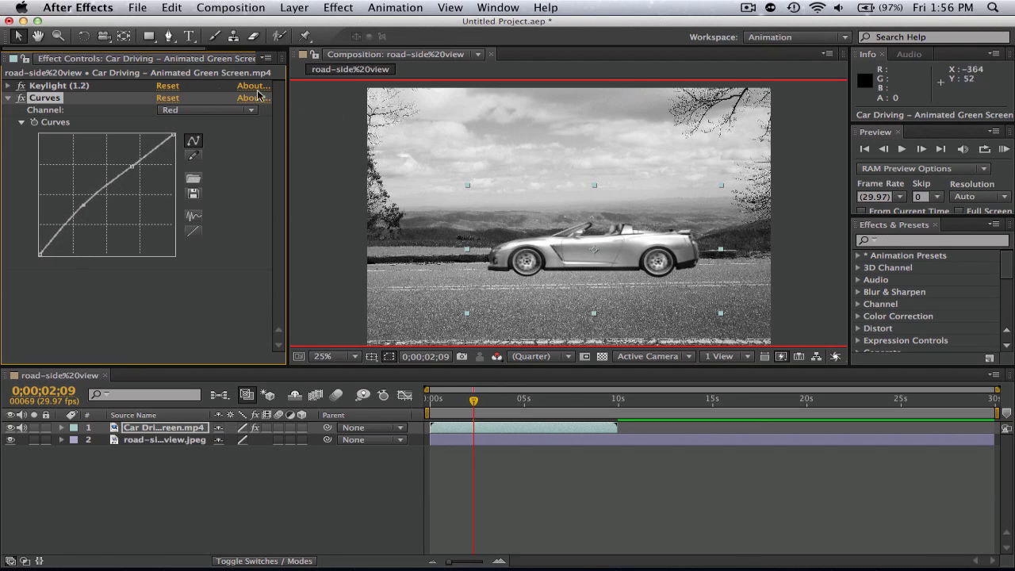
Switch Curves to Green, preview the green channel, and arc the Green curve upward
left_click(200, 110)
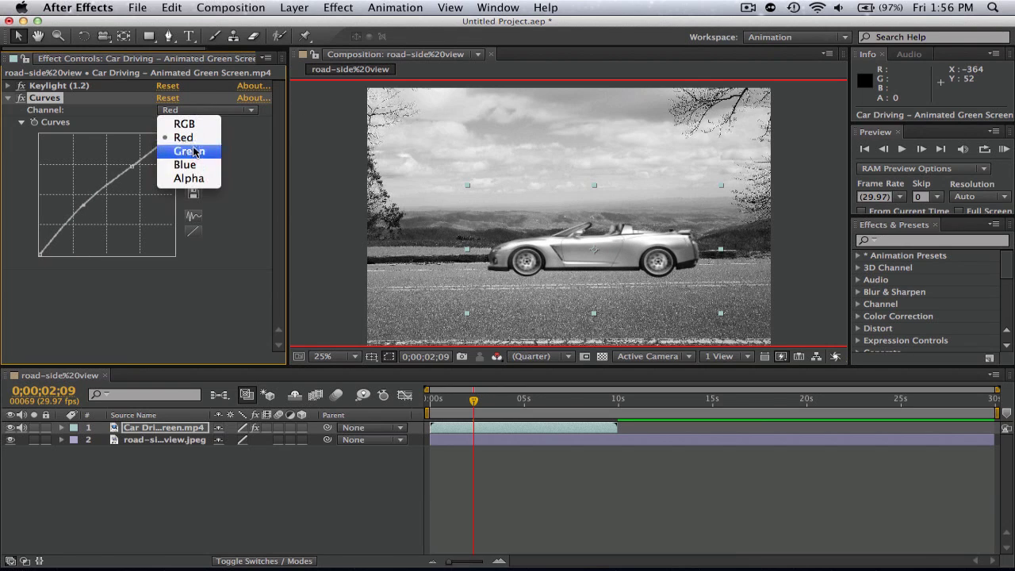
left_click(193, 152)
left_click(537, 359)
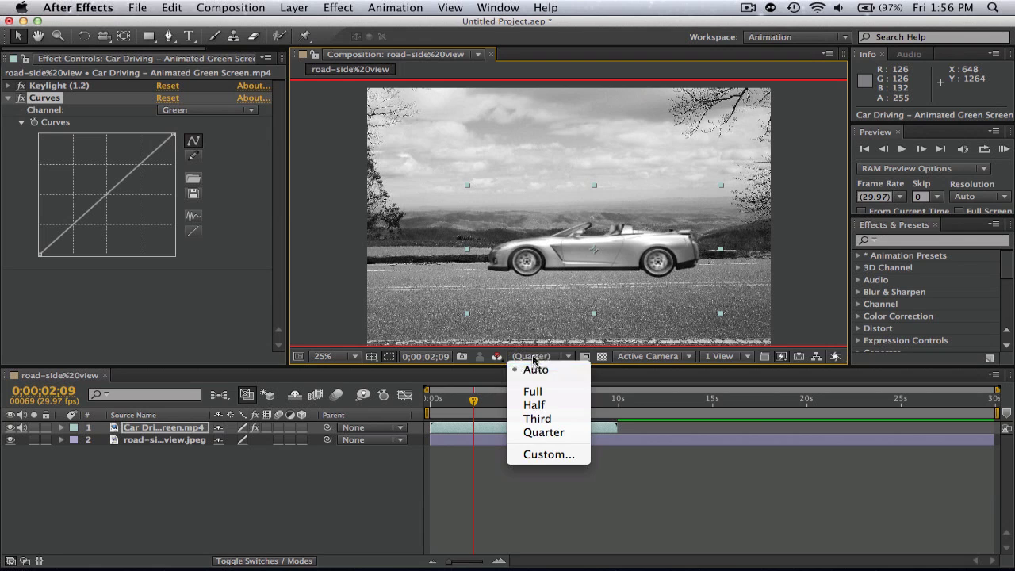
left_click(497, 361)
left_click(495, 362)
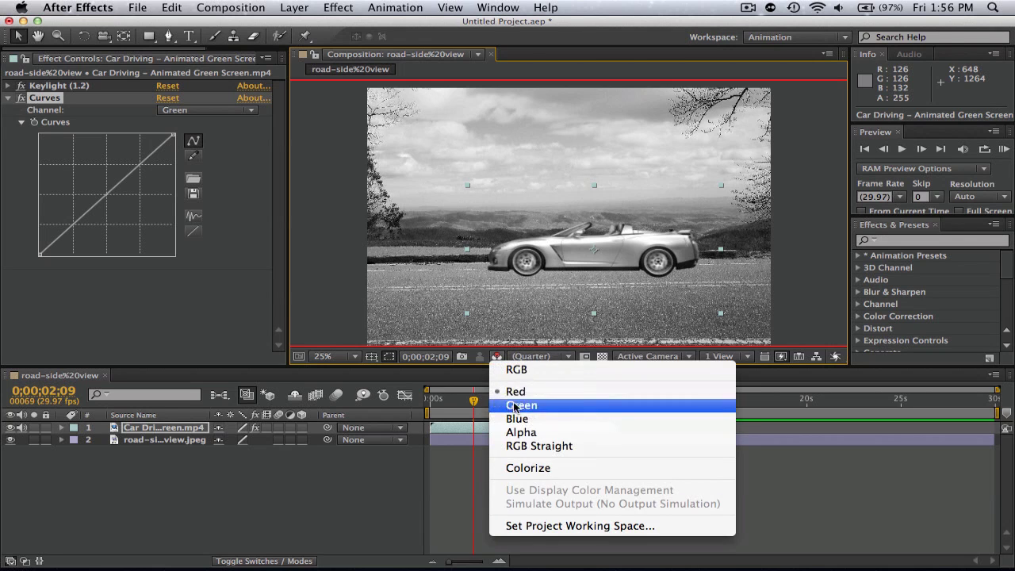
left_click(513, 407)
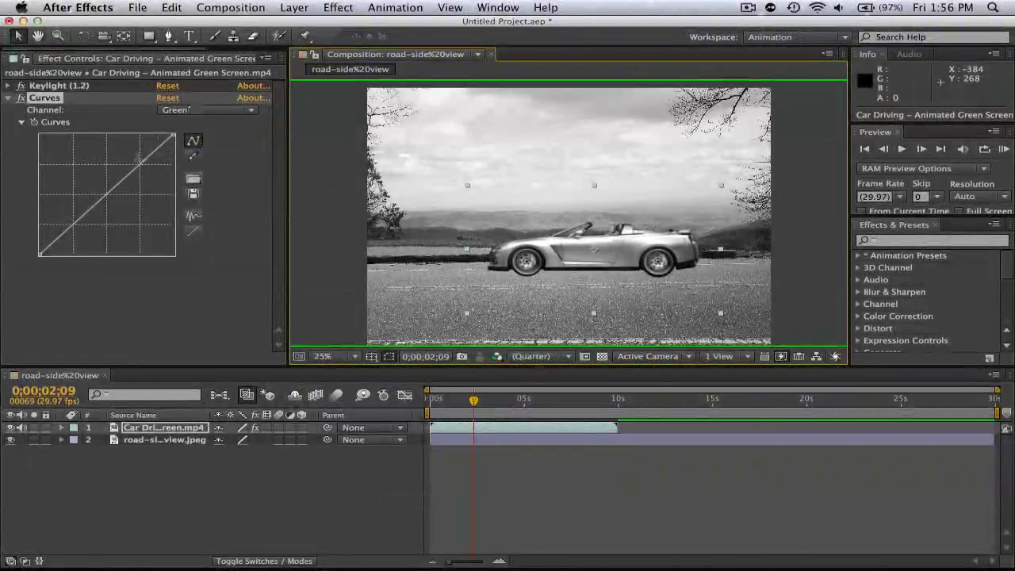
left_click_drag(134, 168, 121, 172)
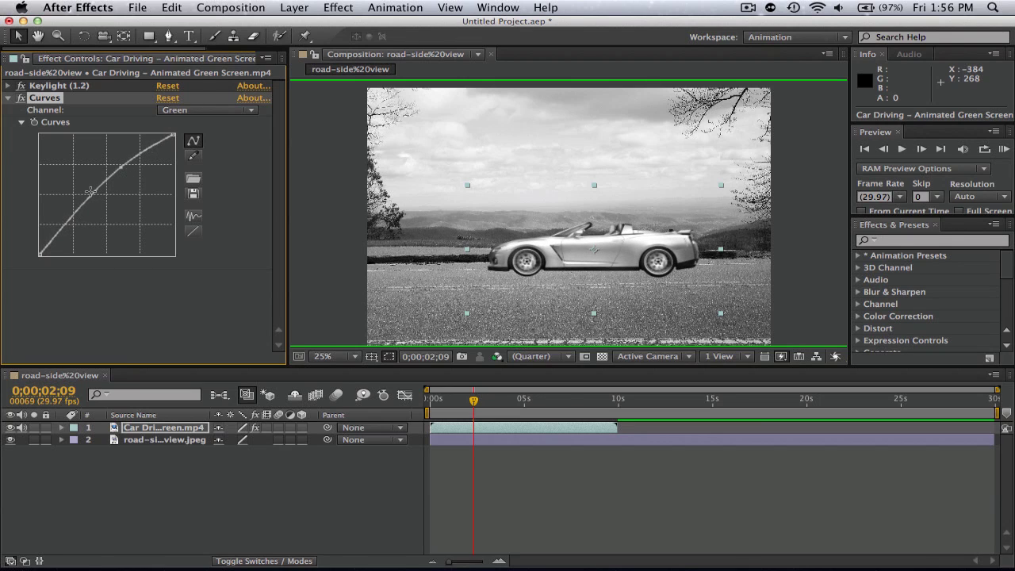
left_click_drag(91, 194, 86, 195)
Switch Curves to Blue and shape an S-curve while previewing the blue channel
left_click(216, 110)
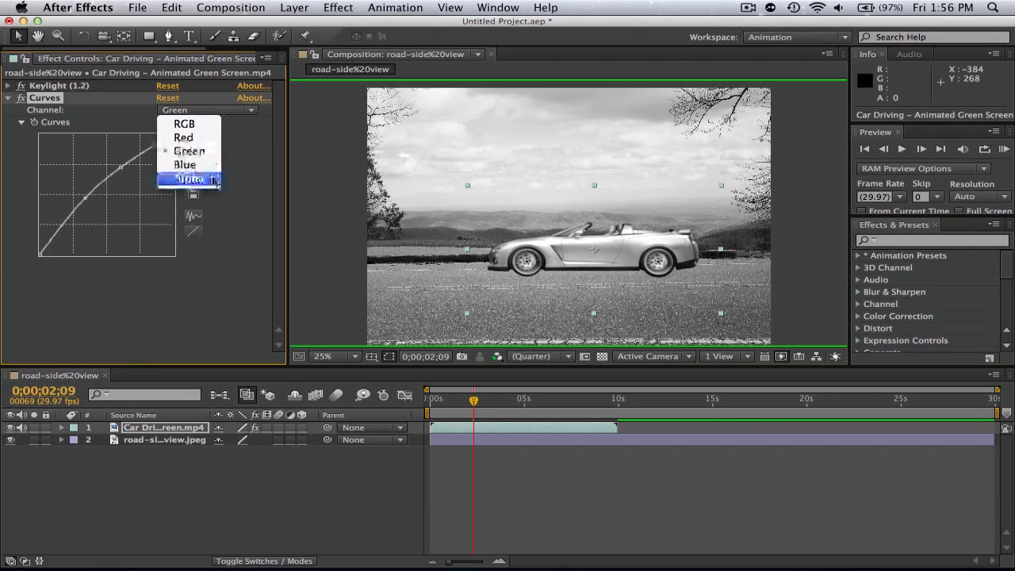
left_click(174, 173)
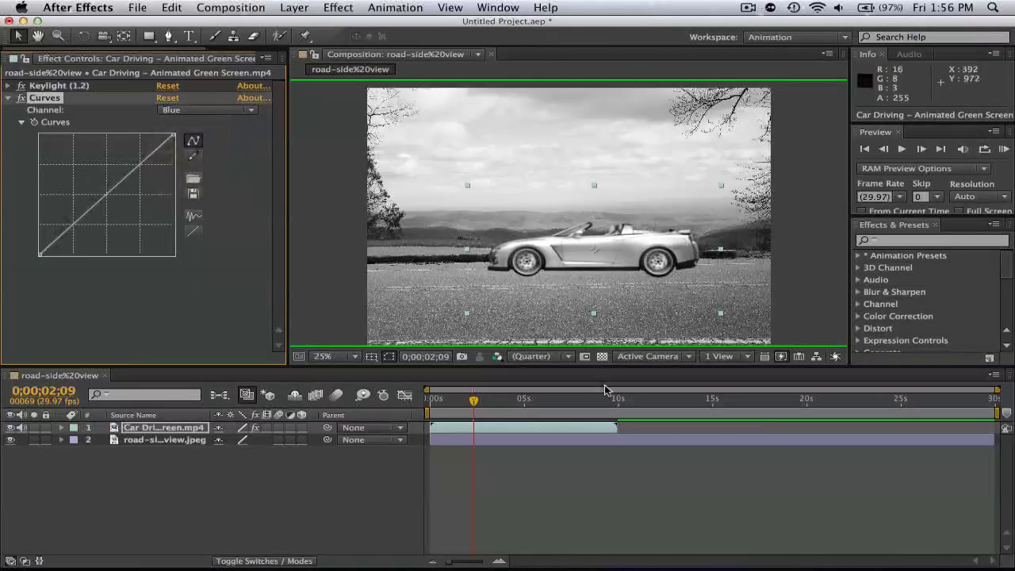
left_click(497, 357)
left_click(520, 418)
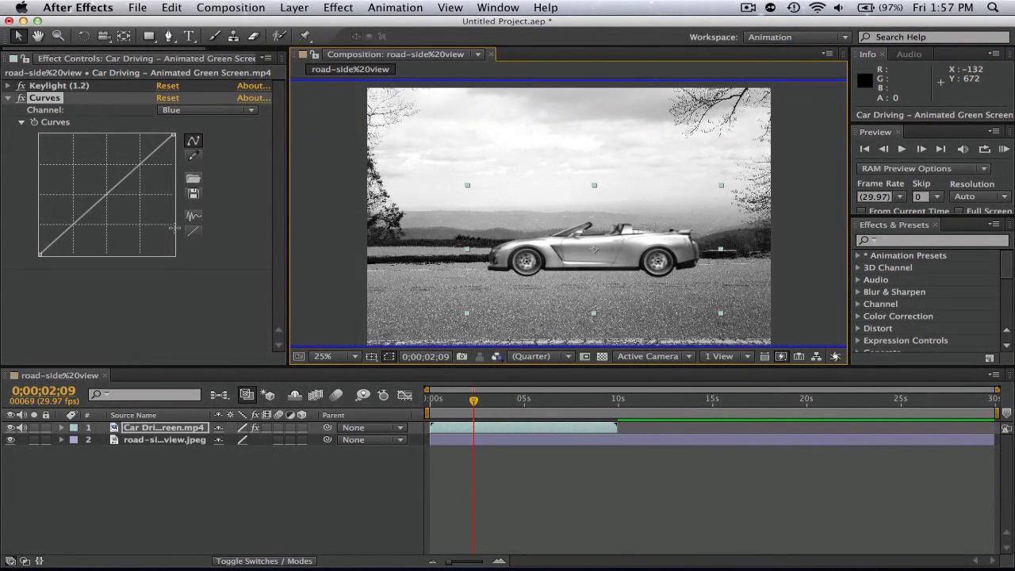
left_click_drag(135, 172, 121, 170)
mouse_move(79, 212)
left_mouse_down()
mouse_move(92, 218)
mouse_move(74, 229)
left_mouse_up()
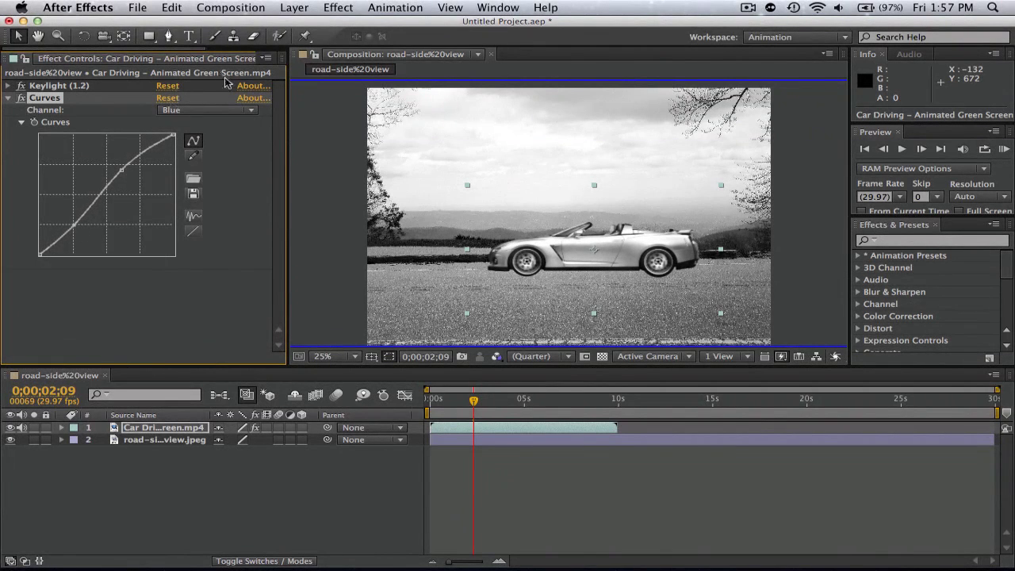
Switch Curves back to the RGB master channel and revisit the viewer's channel display
left_click(226, 113)
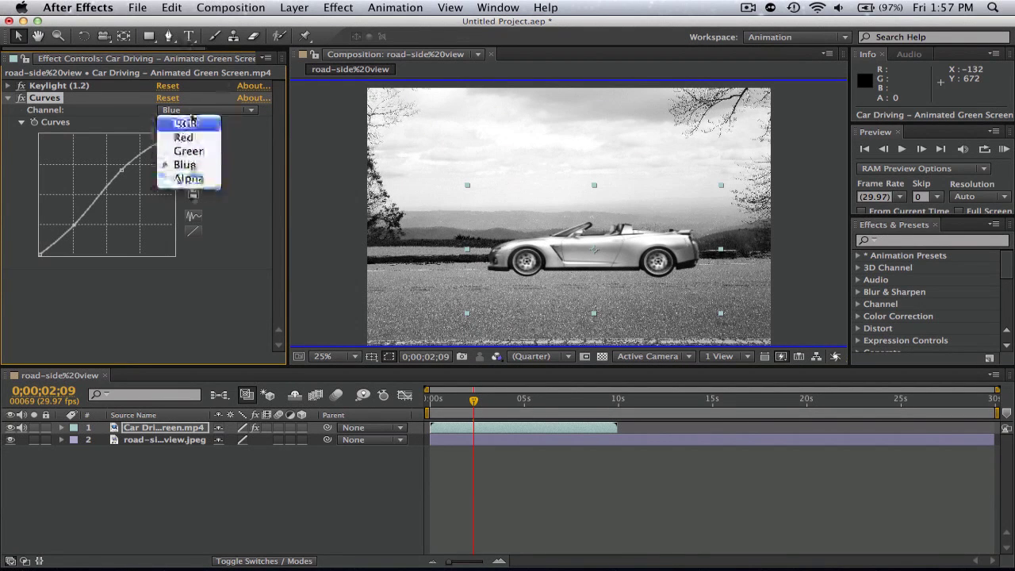
left_click(189, 124)
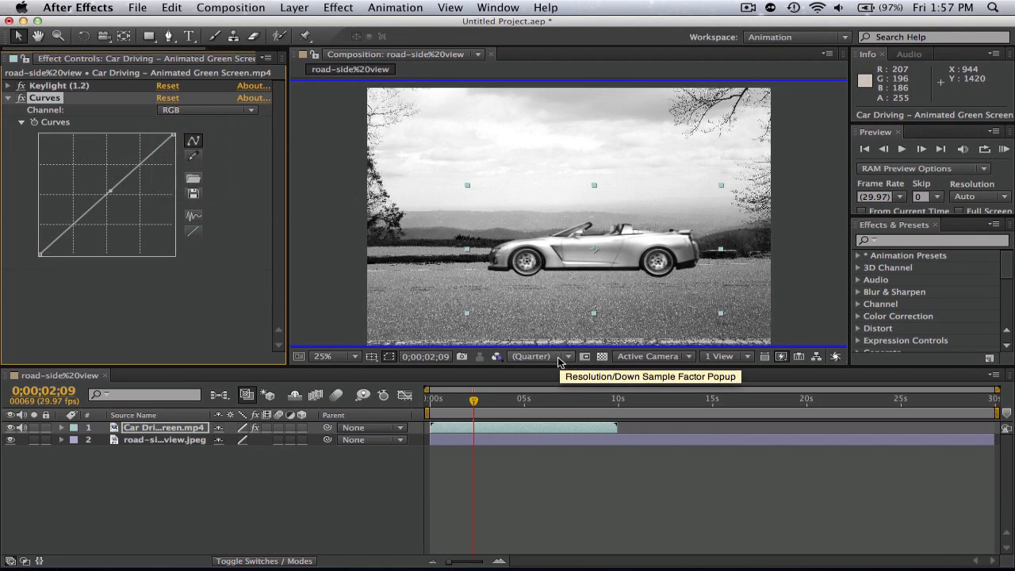
left_click(560, 358)
left_click(498, 357)
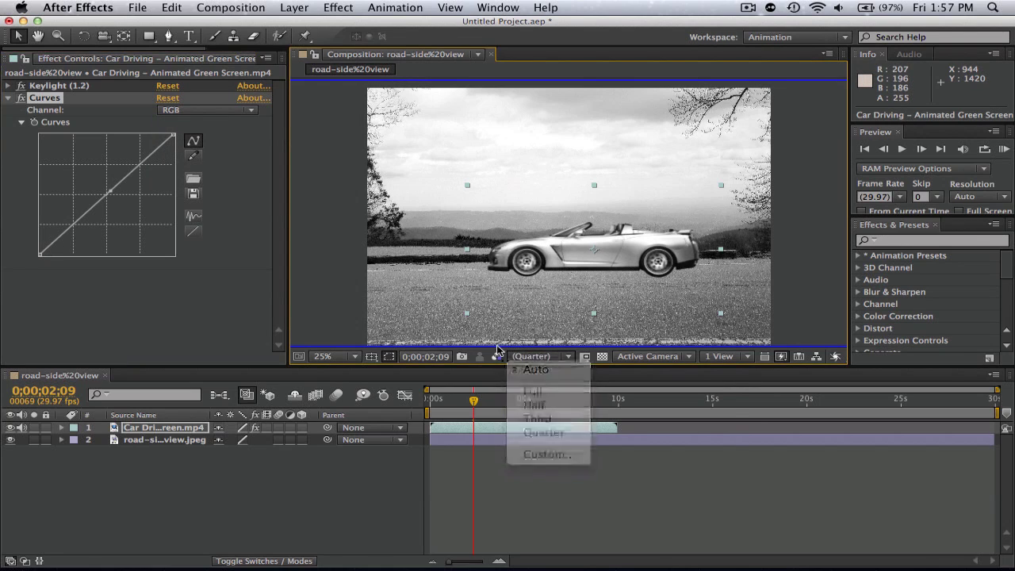
left_click(498, 357)
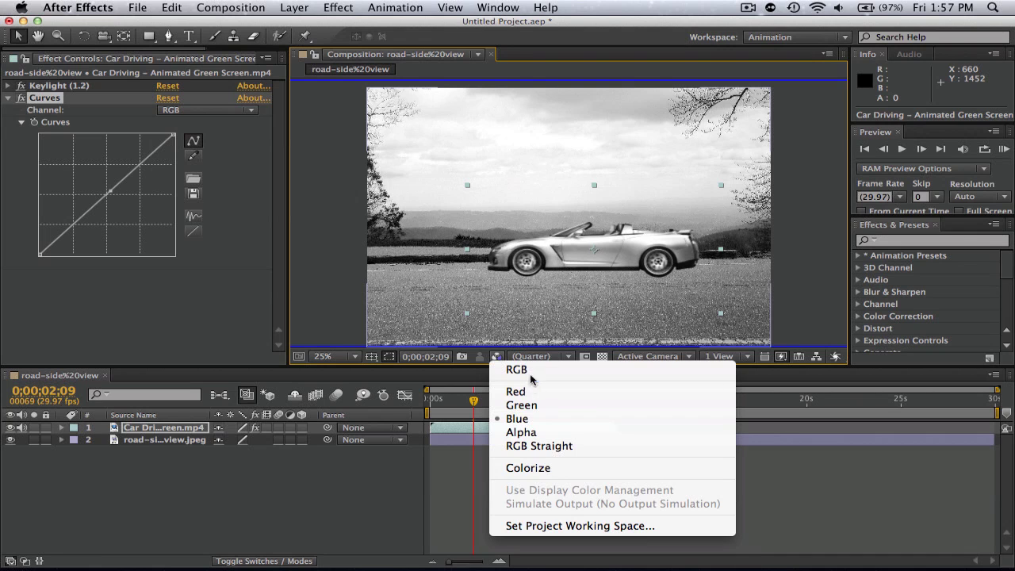
Restore full-colour preview and bow the RGB master curve upward through two points
left_click(530, 370)
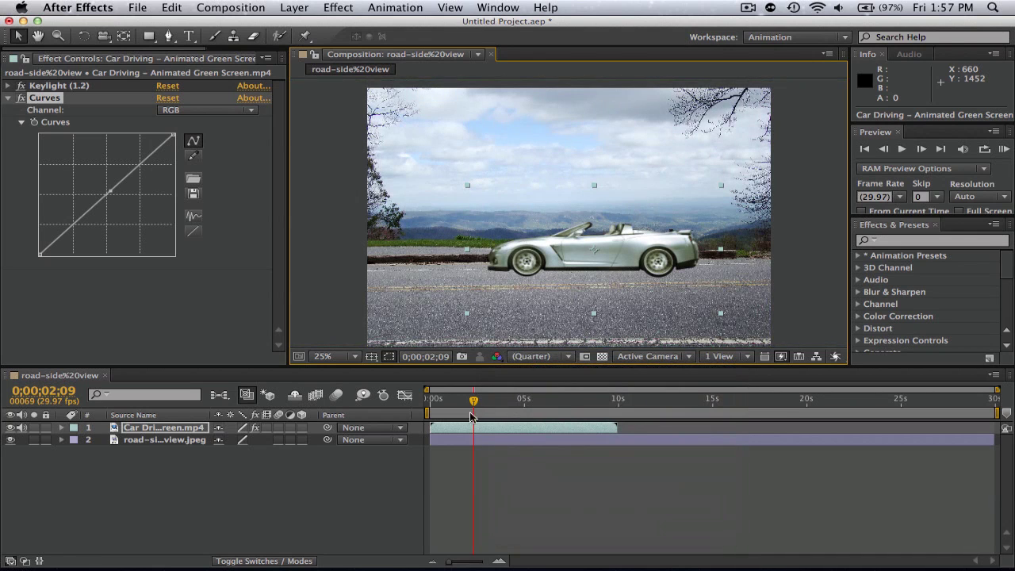
mouse_move(464, 407)
left_mouse_down()
mouse_move(431, 408)
mouse_move(454, 408)
left_mouse_up()
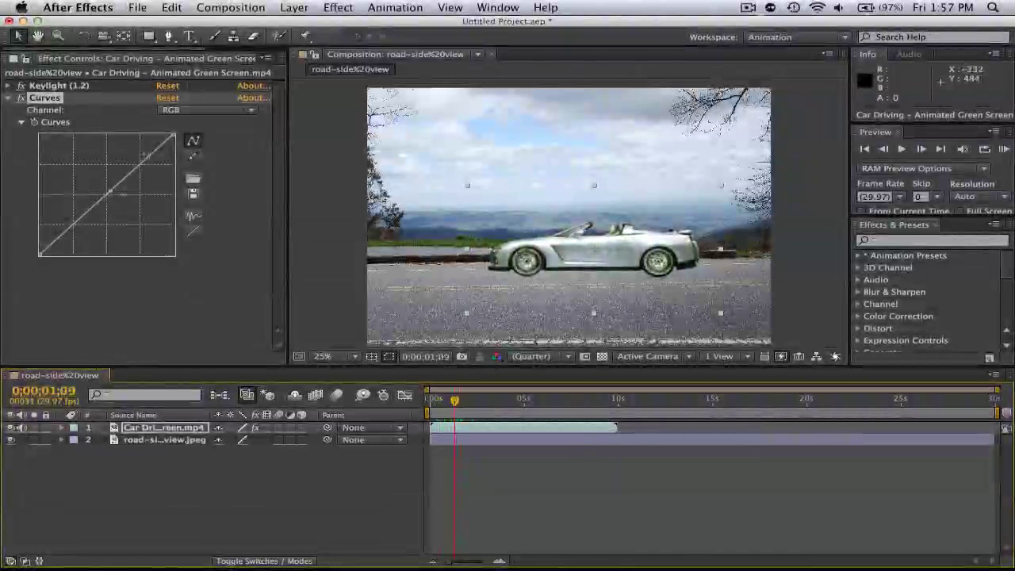
left_click(117, 189)
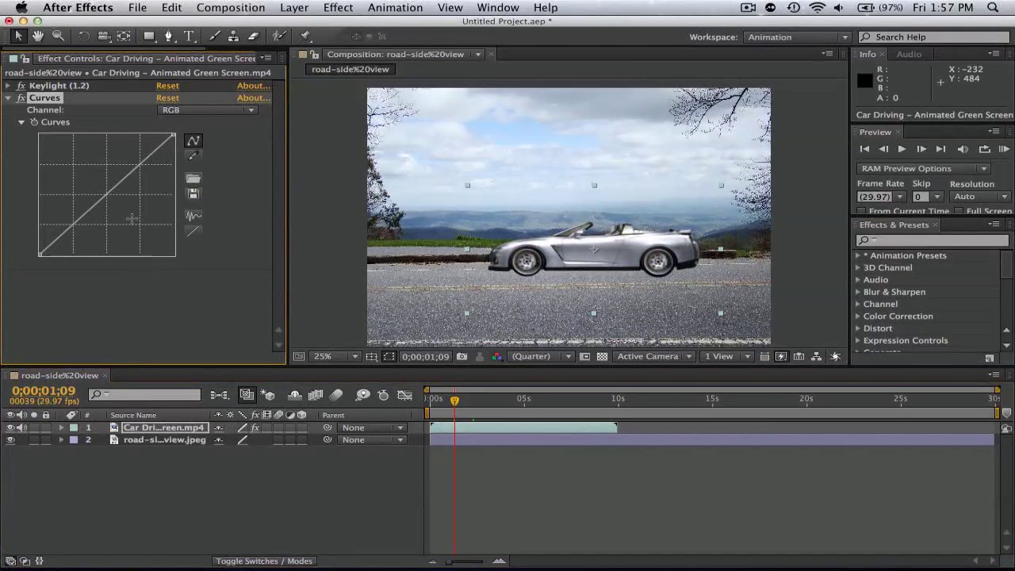
left_click_drag(127, 181, 148, 163)
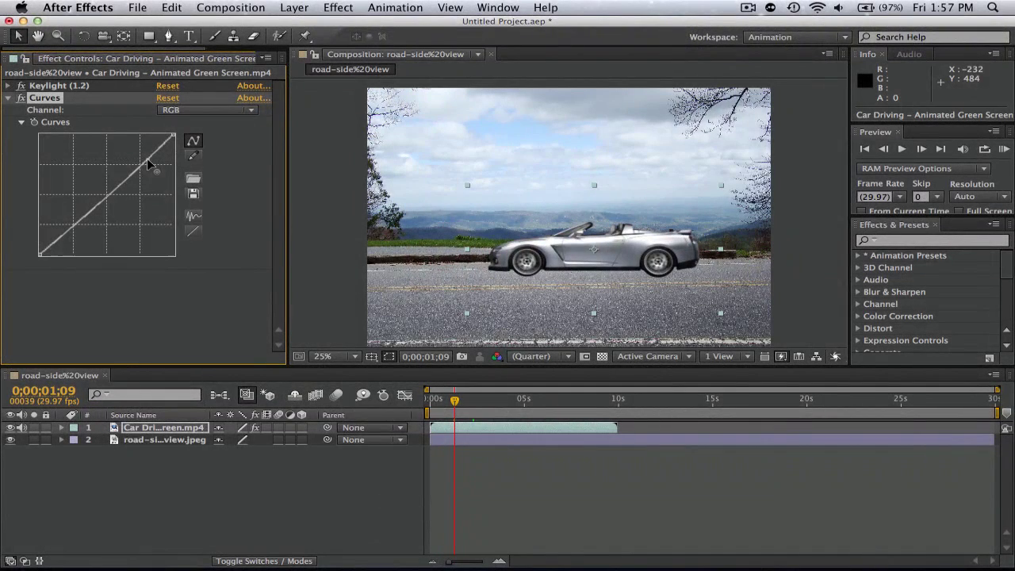
left_click(495, 356)
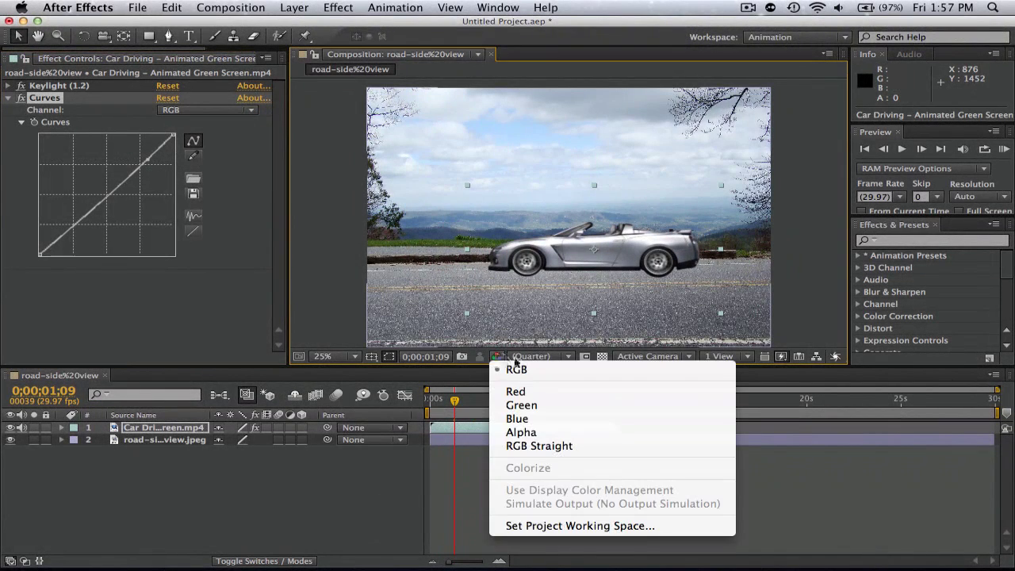
left_click(495, 356)
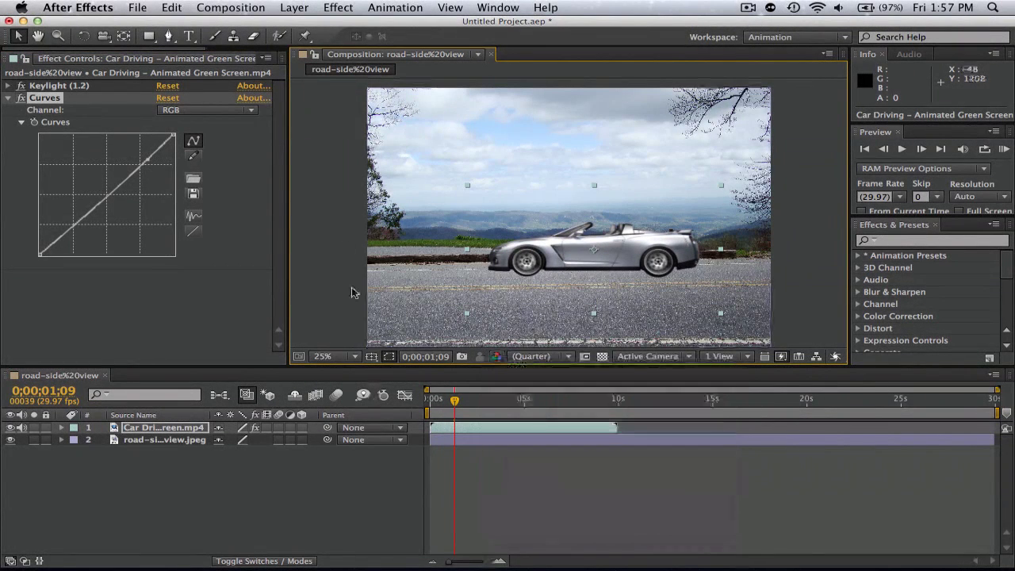
mouse_move(125, 173)
left_mouse_down()
mouse_move(138, 182)
mouse_move(111, 184)
left_mouse_up()
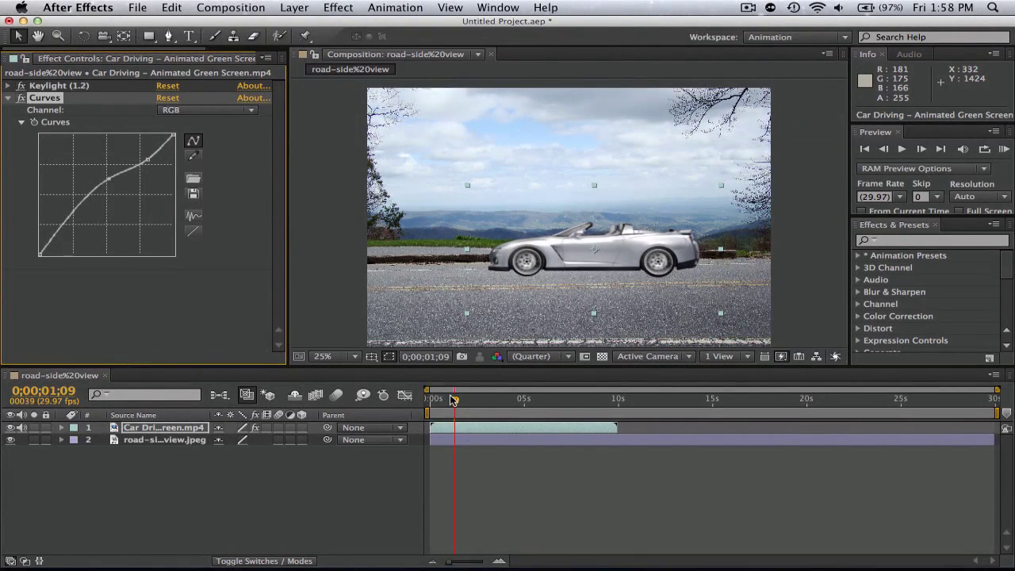
Set a 0 s Position keyframe with the car beyond the right edge (2618.5, 887.5)
left_click(390, 415)
key("Home")
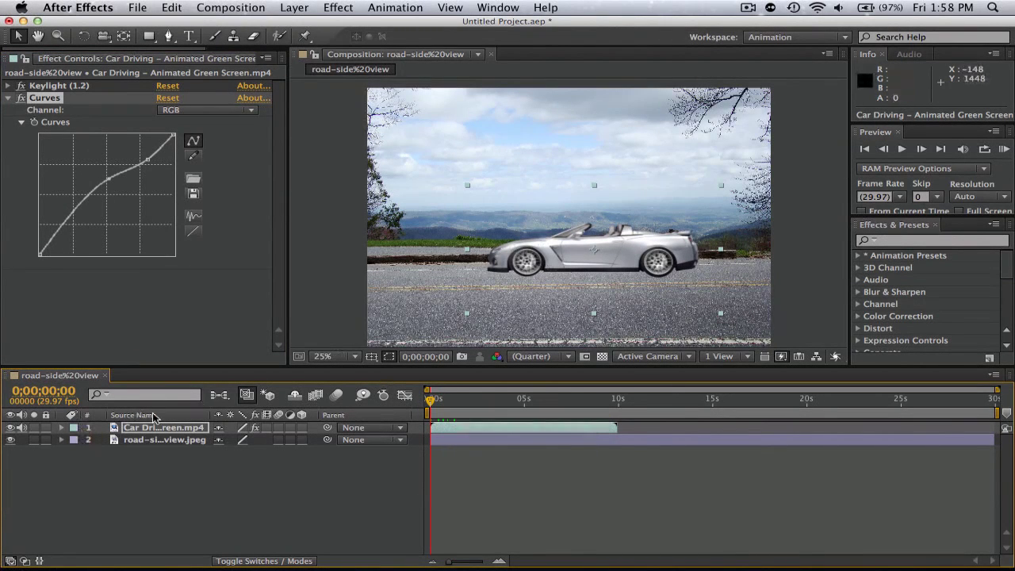
key("p")
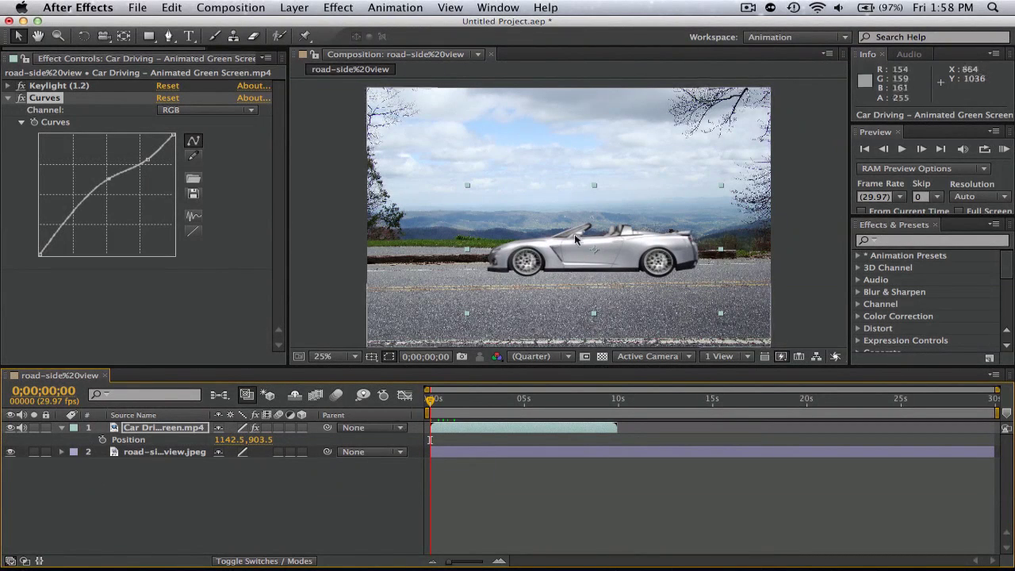
key("alt+shift+p")
left_click_drag(664, 235, 956, 238)
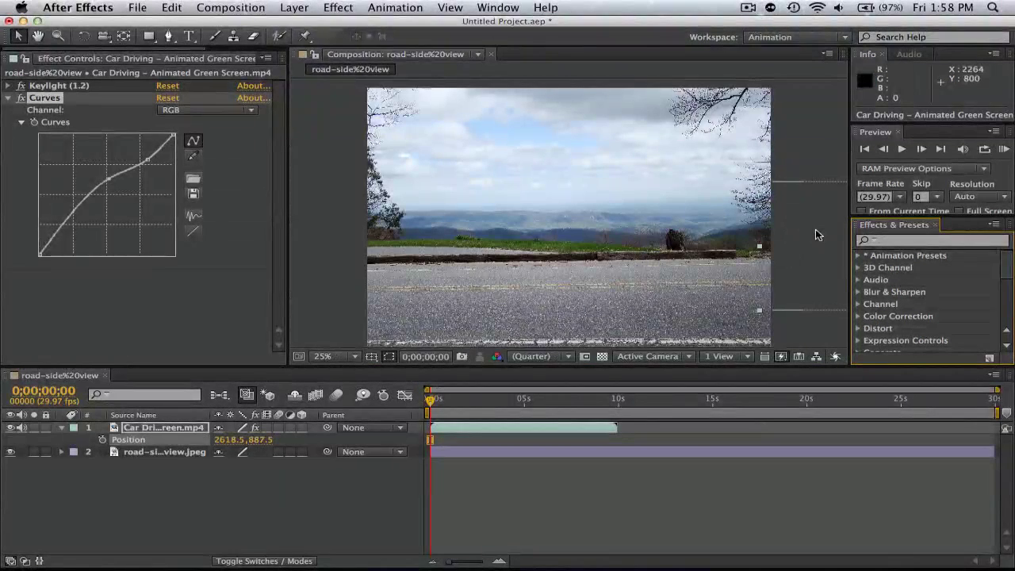
left_click(104, 440)
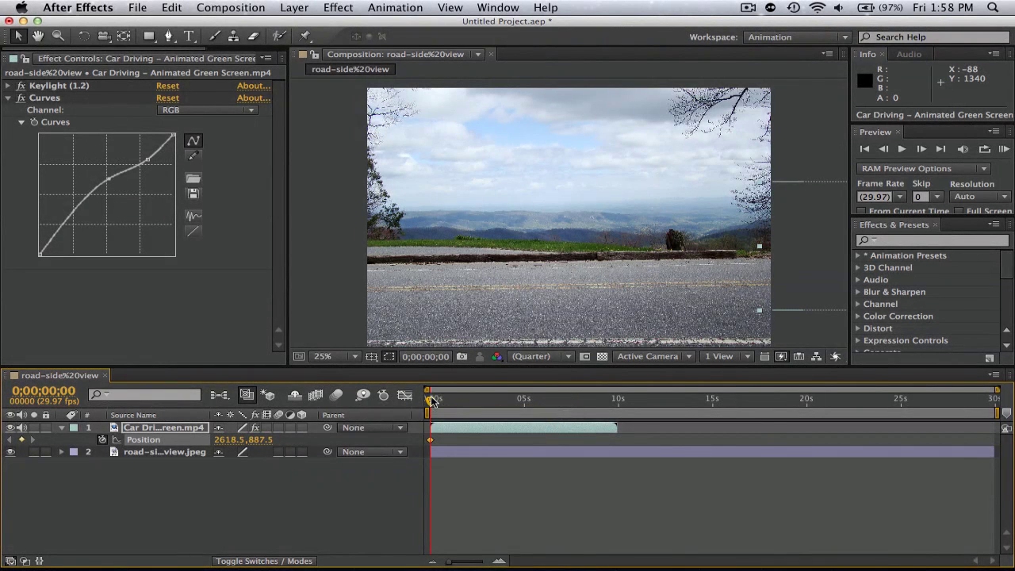
At 0;00;03;19, place the car beyond the left edge (-637.5, 887.5) and check the motion
left_click_drag(430, 400, 467, 403)
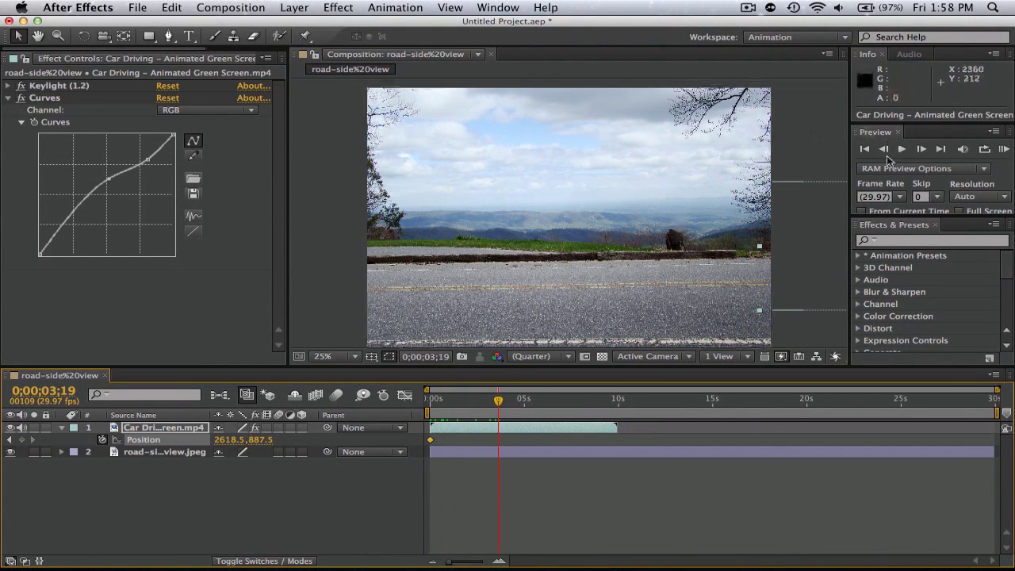
left_click(829, 230)
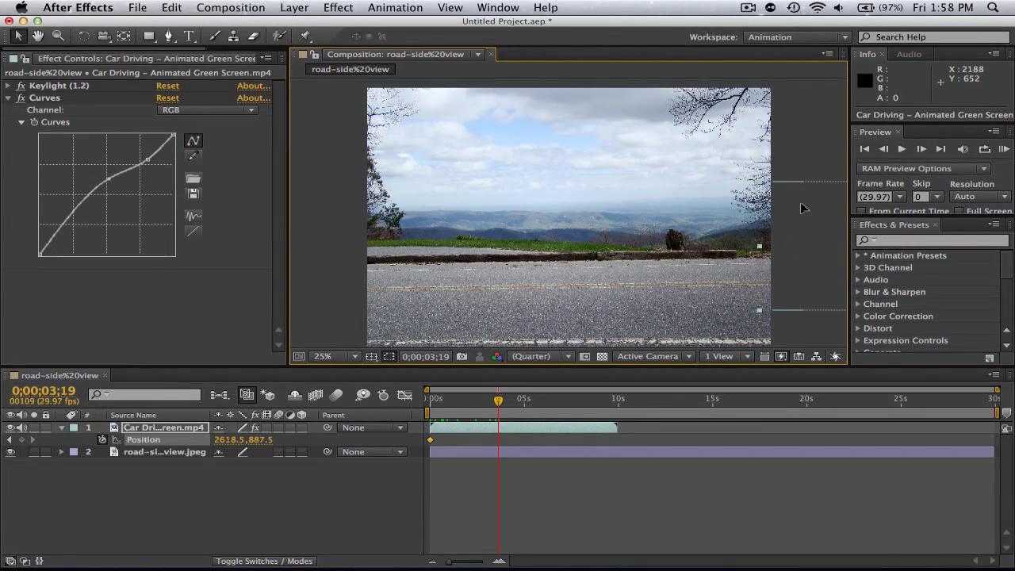
left_click_drag(800, 202, 157, 279)
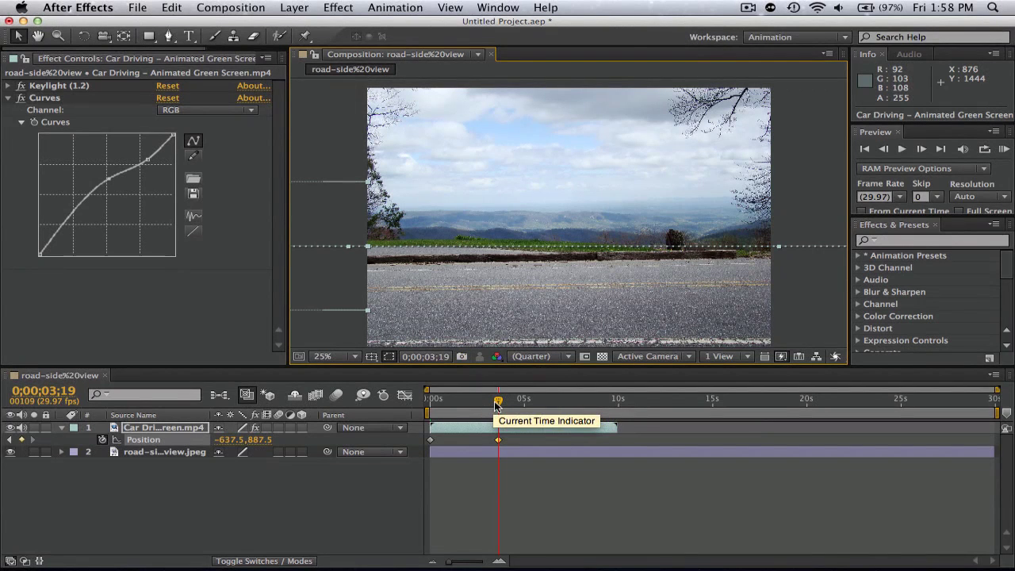
left_click_drag(498, 402, 434, 402)
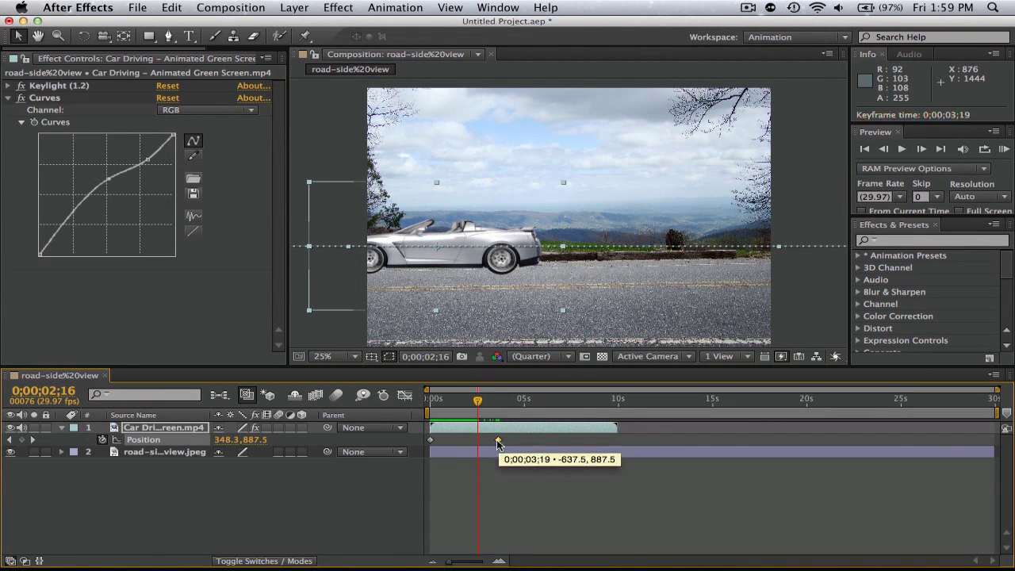
Drag the end Position keyframe earlier toward 0;00;00;12 and play back to check the speed
left_click_drag(496, 441, 456, 441)
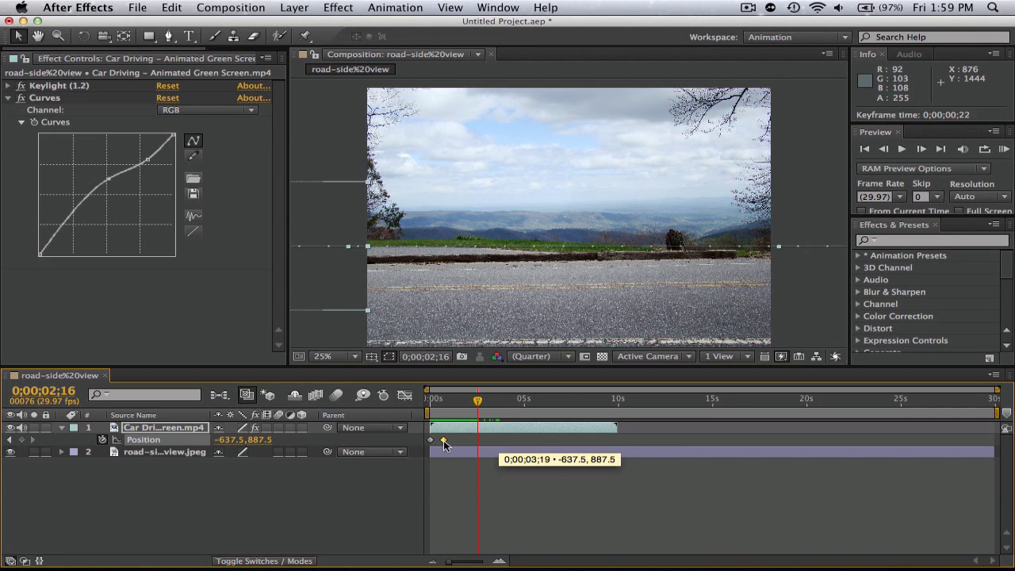
left_click(431, 399)
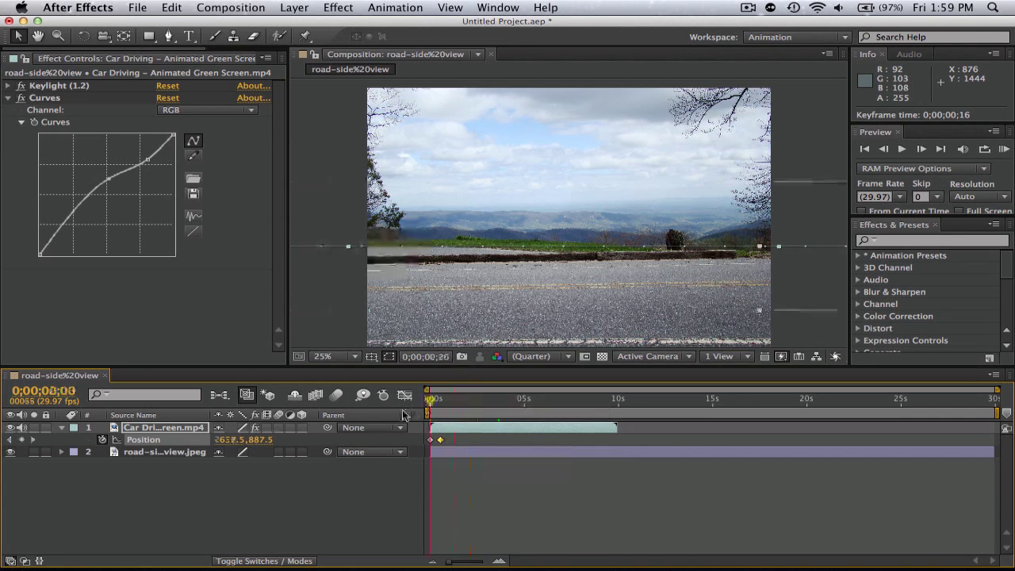
key("space")
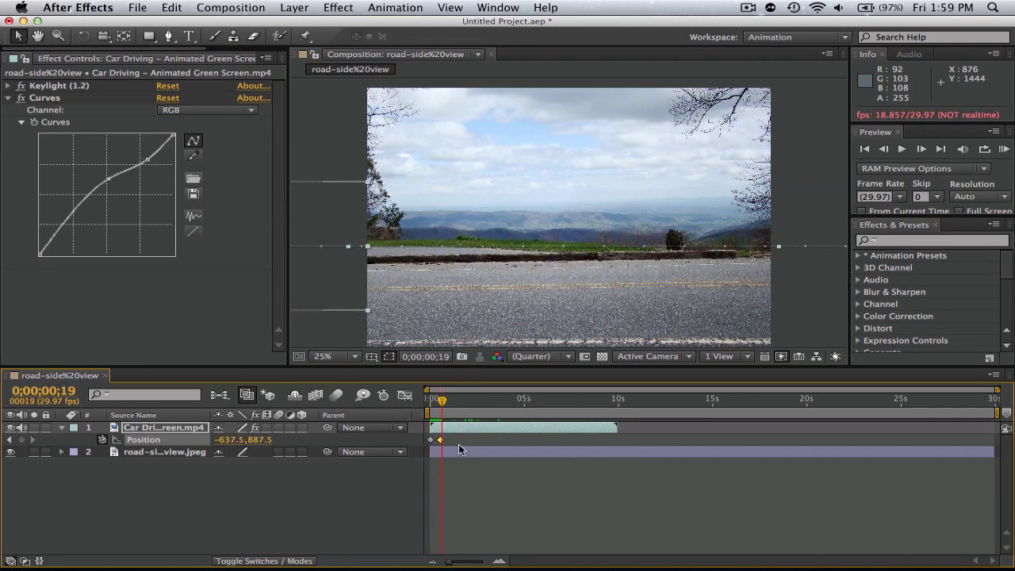
left_click_drag(441, 440, 435, 442)
key("Home")
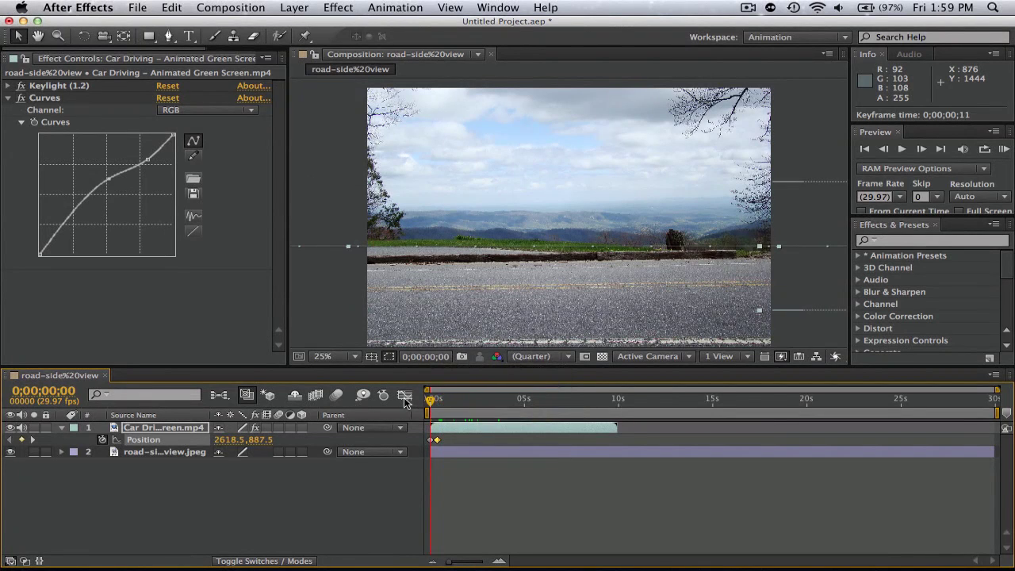
key("space")
key("space")
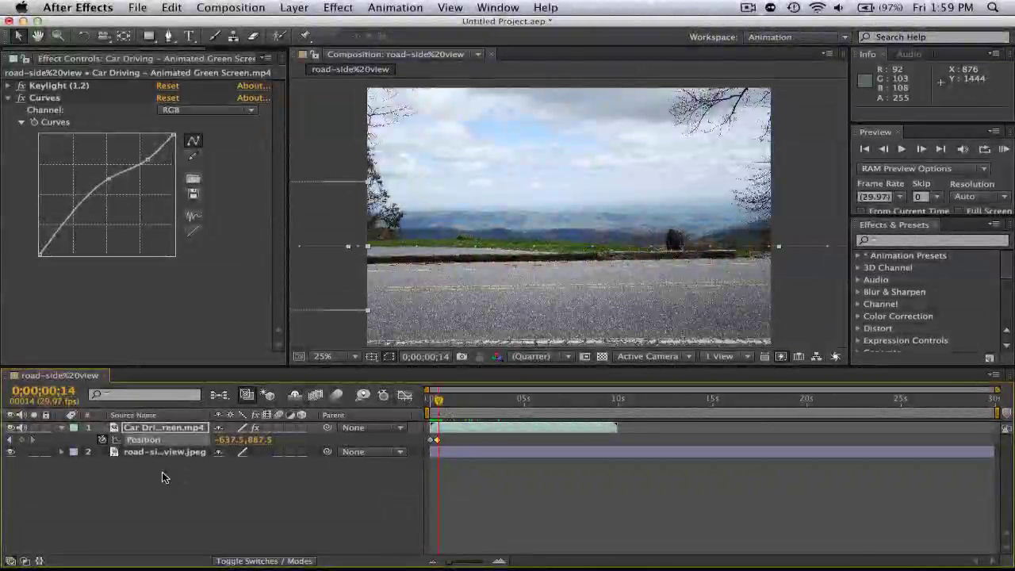
Hide the Position property, scrub, and RAM-preview the faster drive from the start
left_click(61, 429)
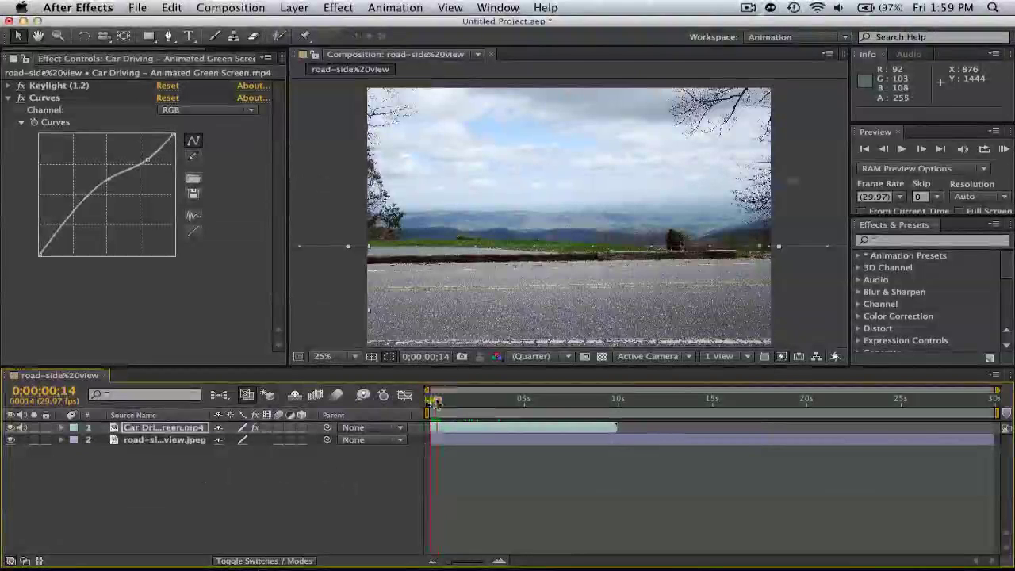
left_click_drag(435, 400, 431, 401)
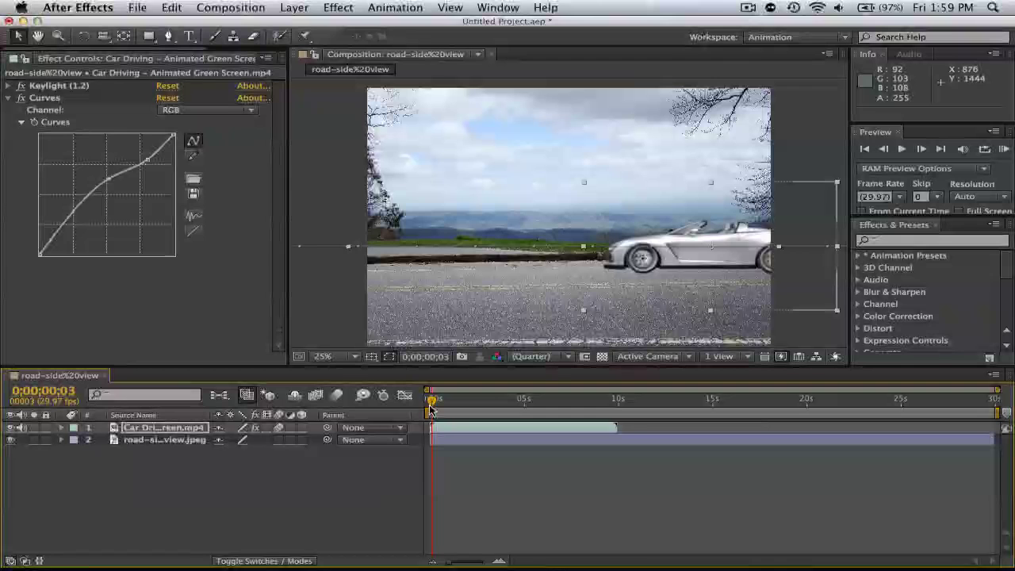
left_click_drag(431, 408, 407, 410)
key("space")
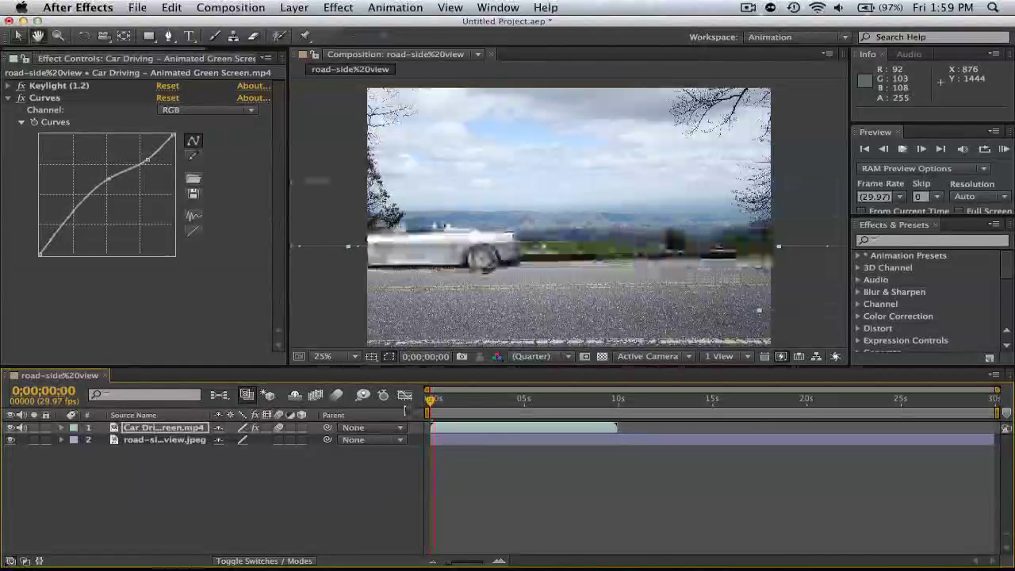
key("super+shift+a")
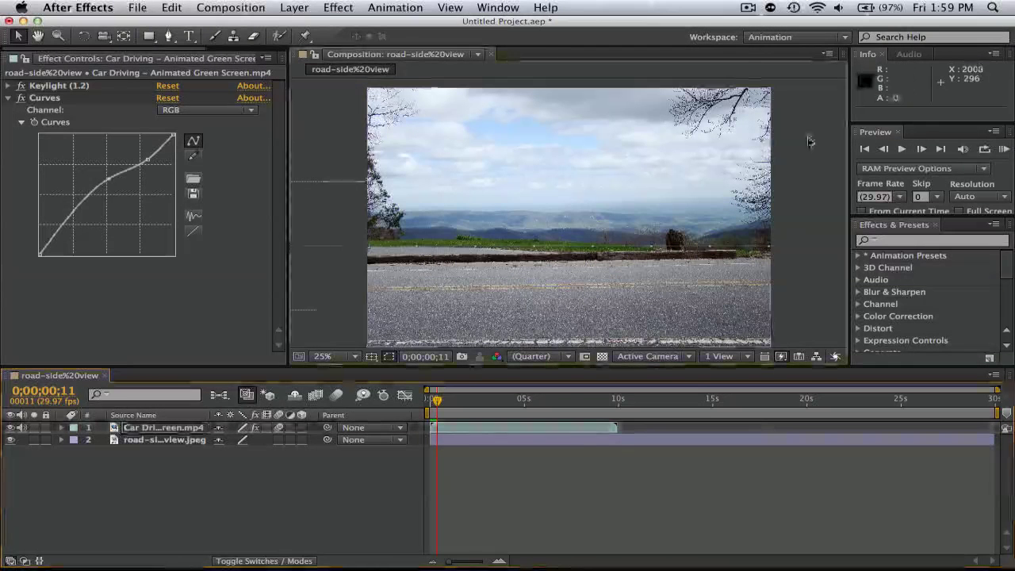
key("KP_0")
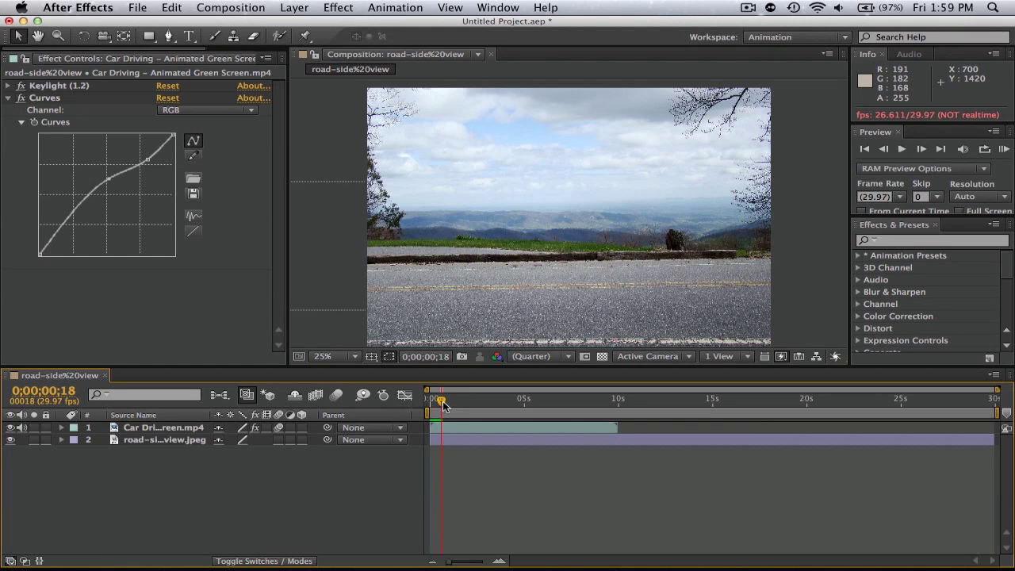
key("space")
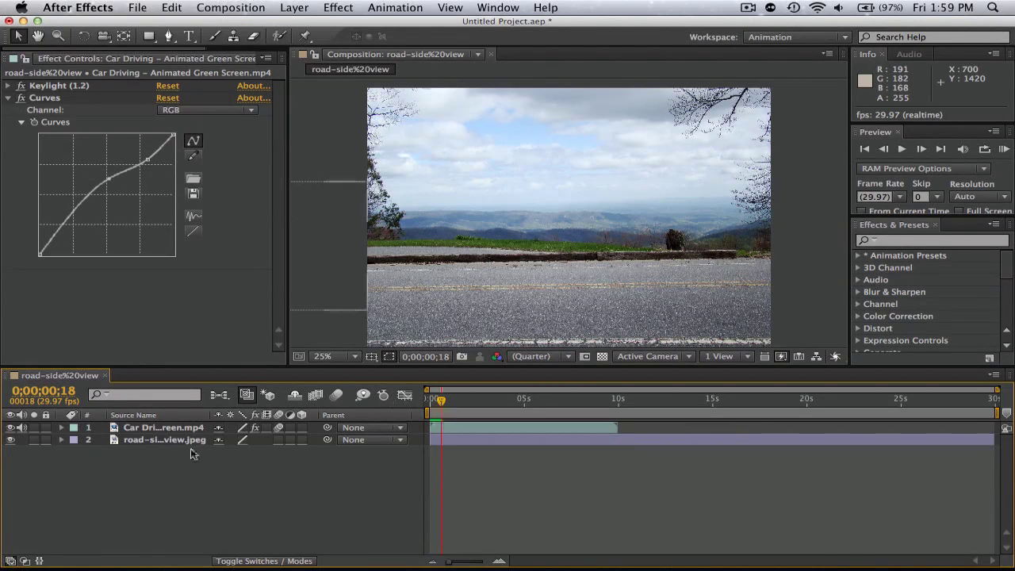
Confirm the end keyframe sits at 0;00;00;12, then collapse both layers' properties
key("p")
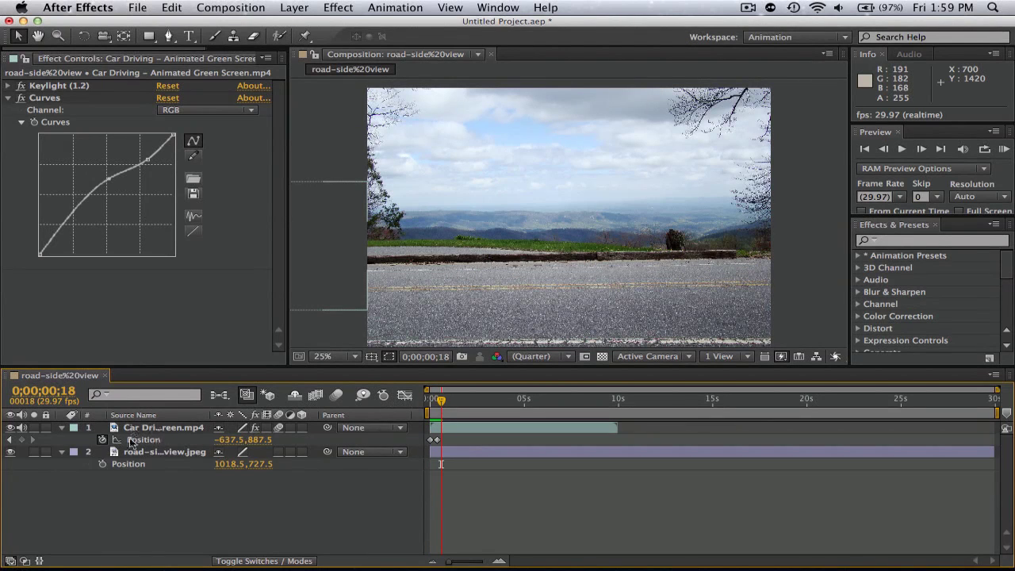
left_click(61, 452)
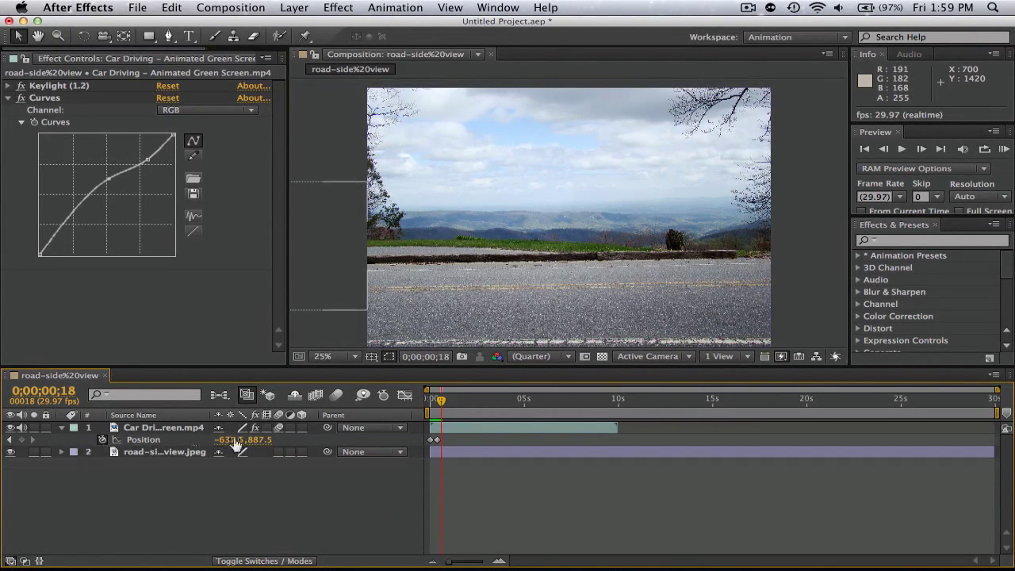
left_click(437, 439)
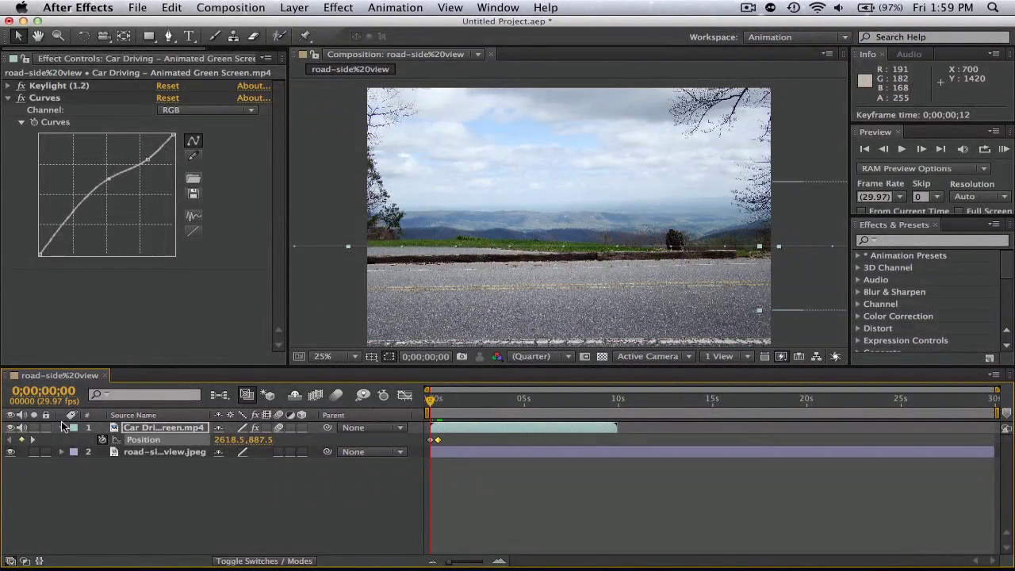
left_click(61, 429)
left_click(100, 474)
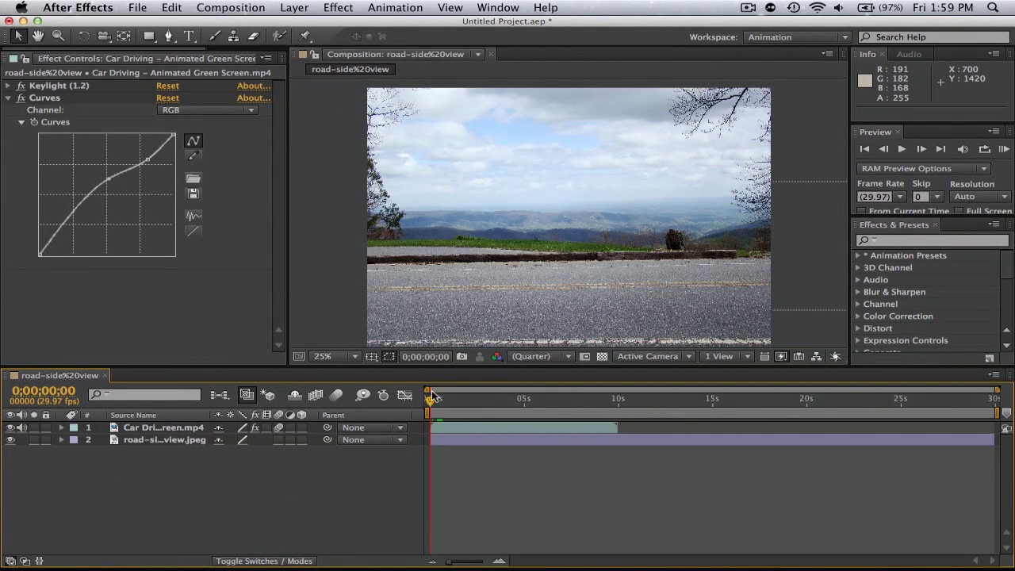
key("space")
key("space")
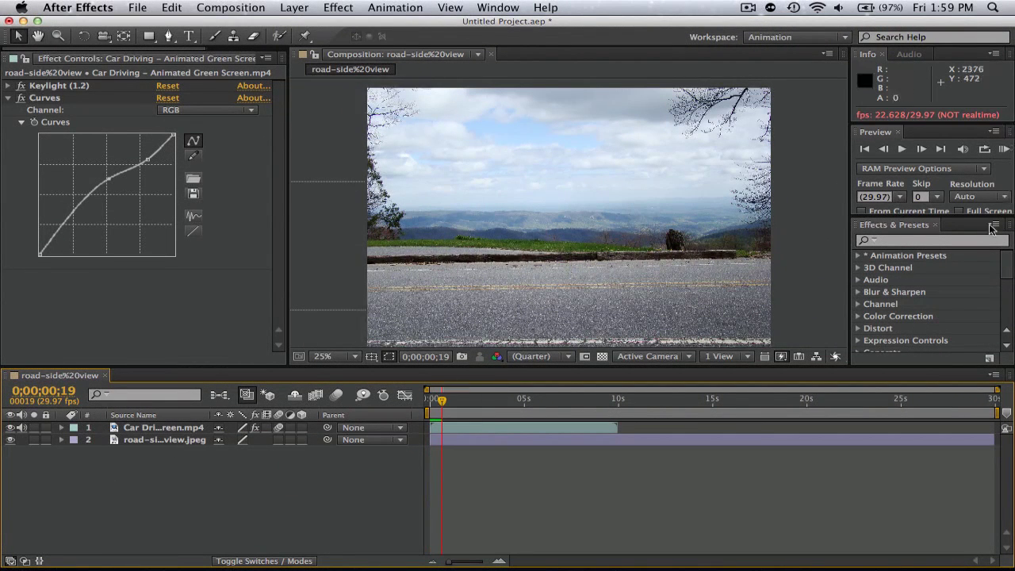
left_click(1005, 153)
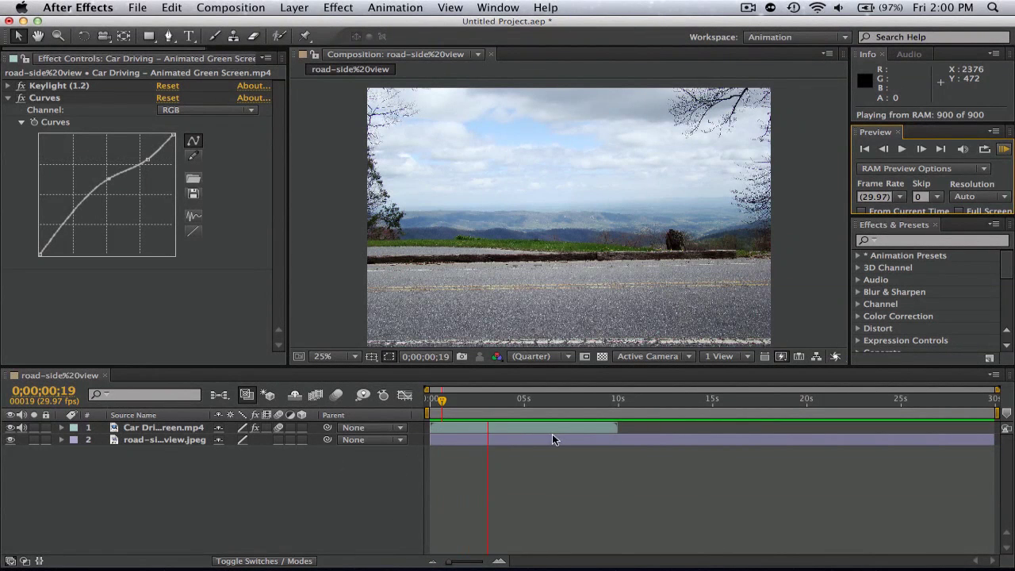
mouse_move(441, 400)
left_mouse_down()
mouse_move(410, 403)
mouse_move(443, 403)
mouse_move(434, 403)
left_mouse_up()
key("space")
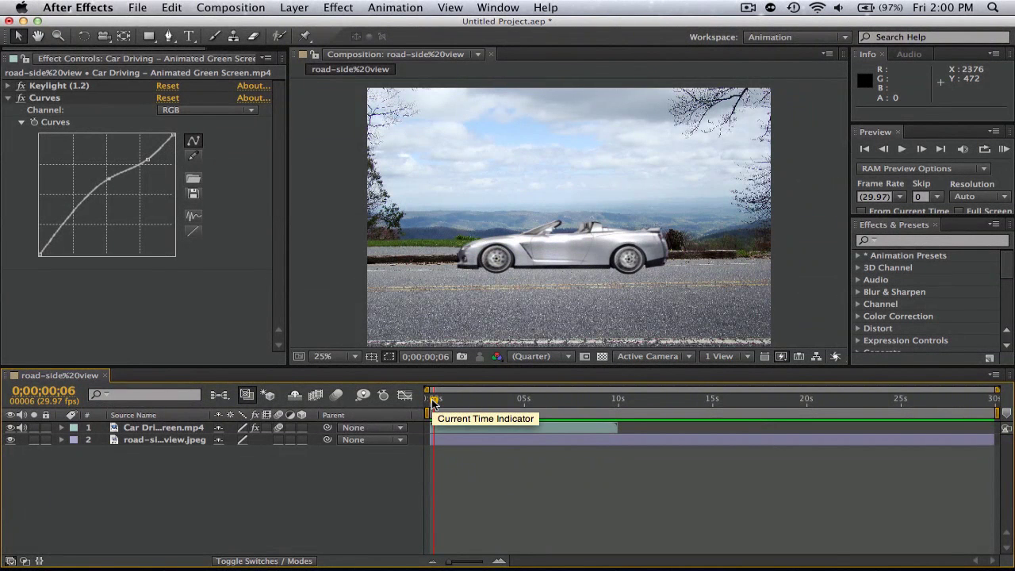